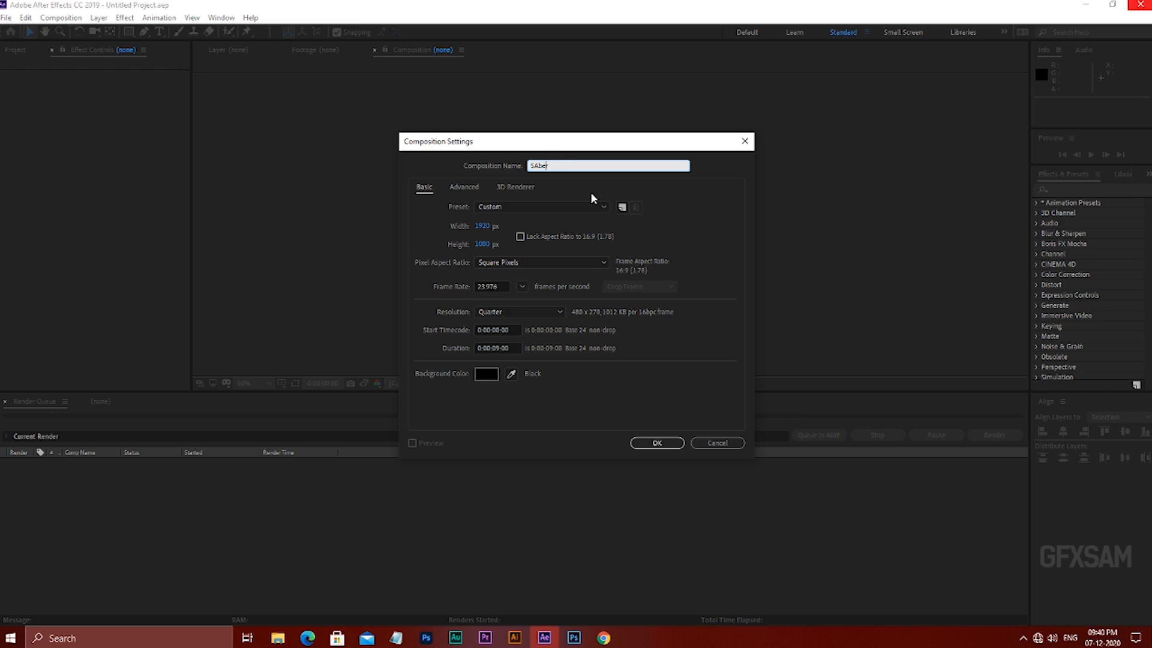
- Create a composition named Saber Effect at 1920 x 1080 px with a duration of 0:00:10:00
key("BackSpace")
type("a")
left_click(482, 224)
key("Tab")
left_click(500, 347)
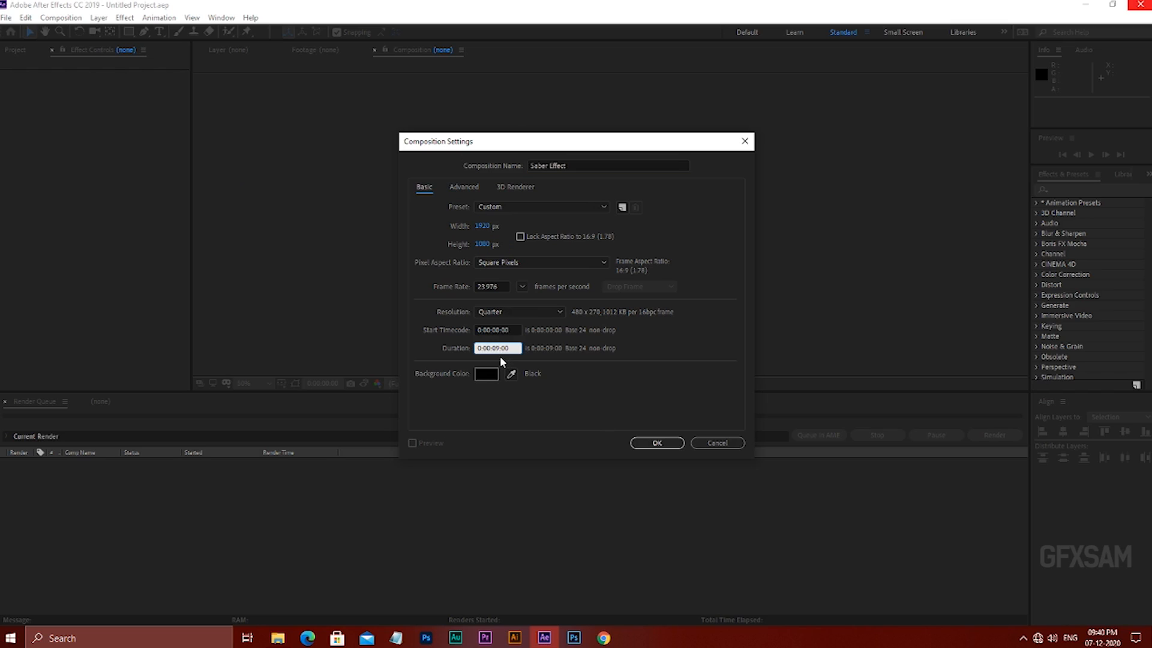
type("1000")
key("Return")
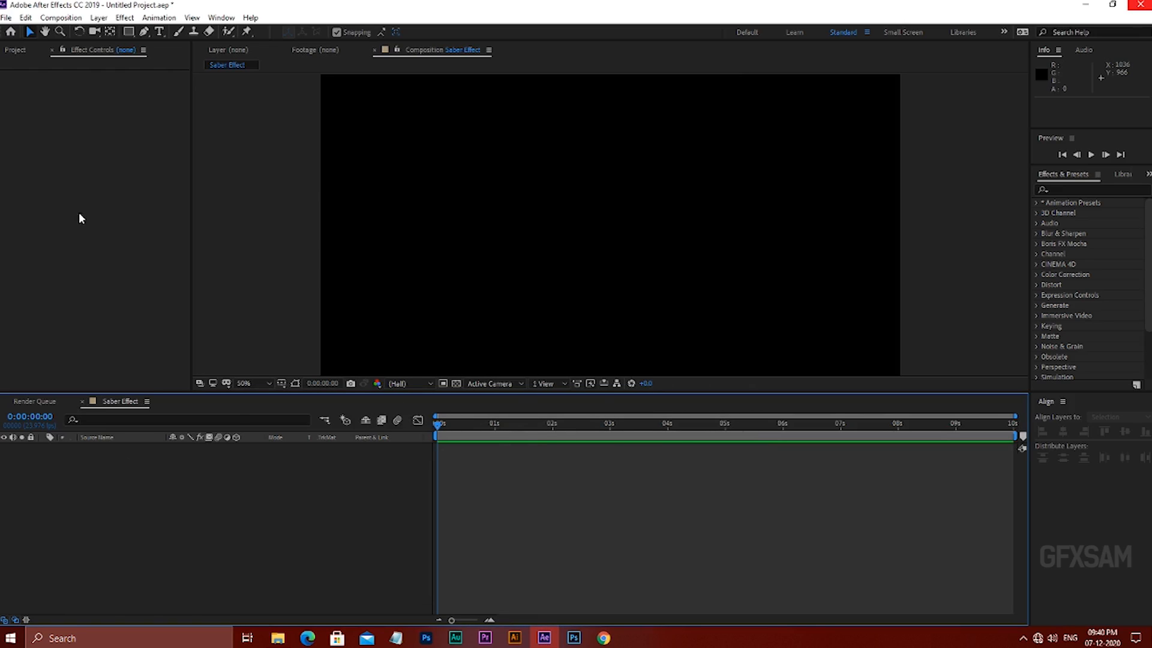
- Add a GFXSAM text layer and centre it horizontally and vertically in the composition
left_click(159, 32)
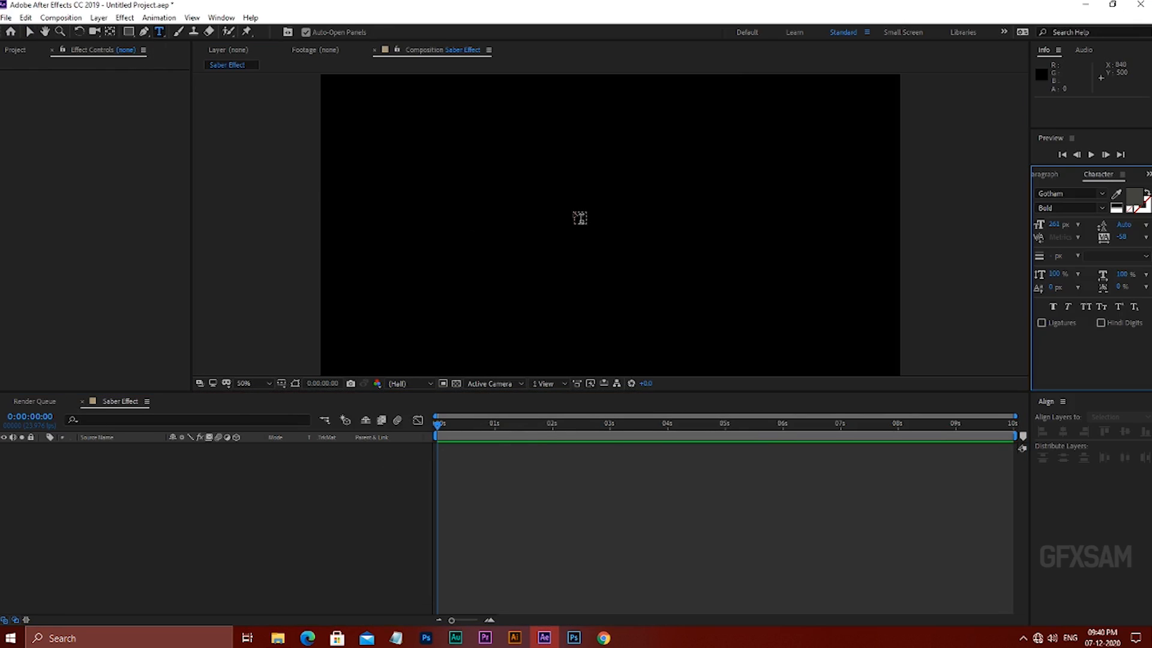
left_click(577, 214)
type("GFXSAM")
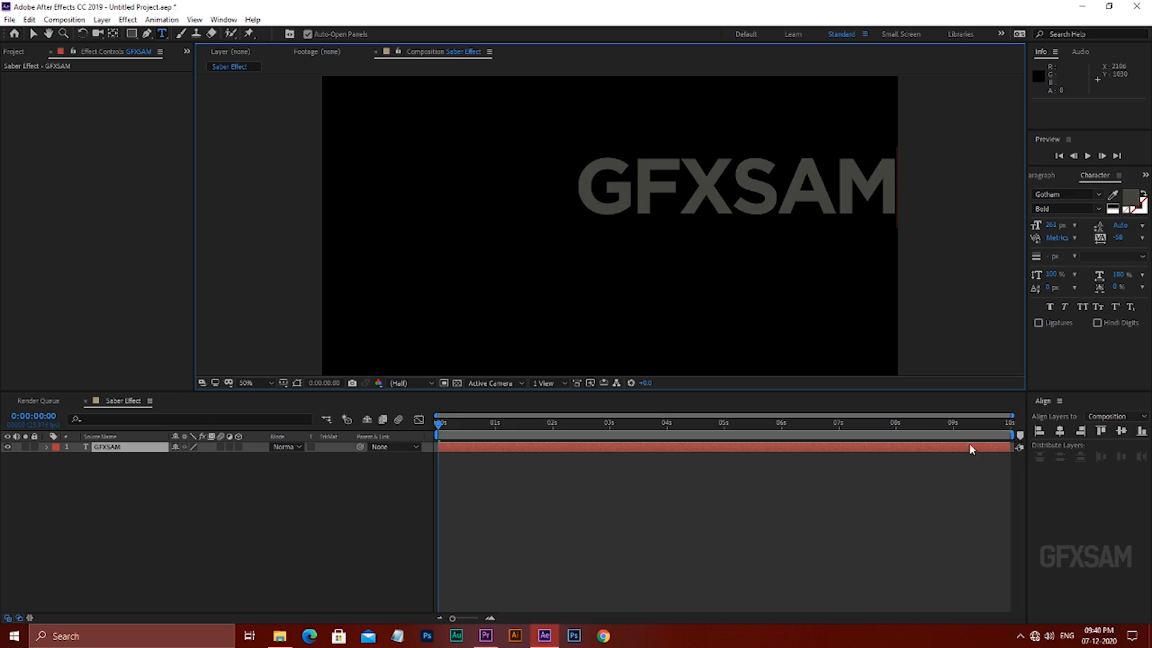
left_click(1059, 430)
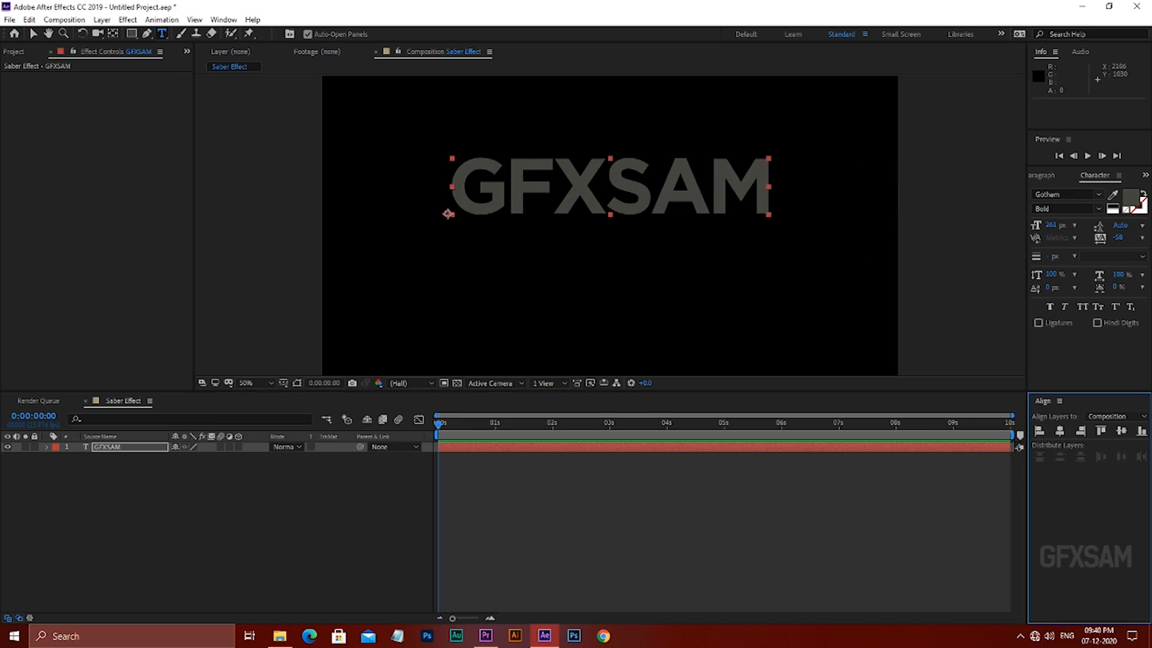
left_click(1121, 430)
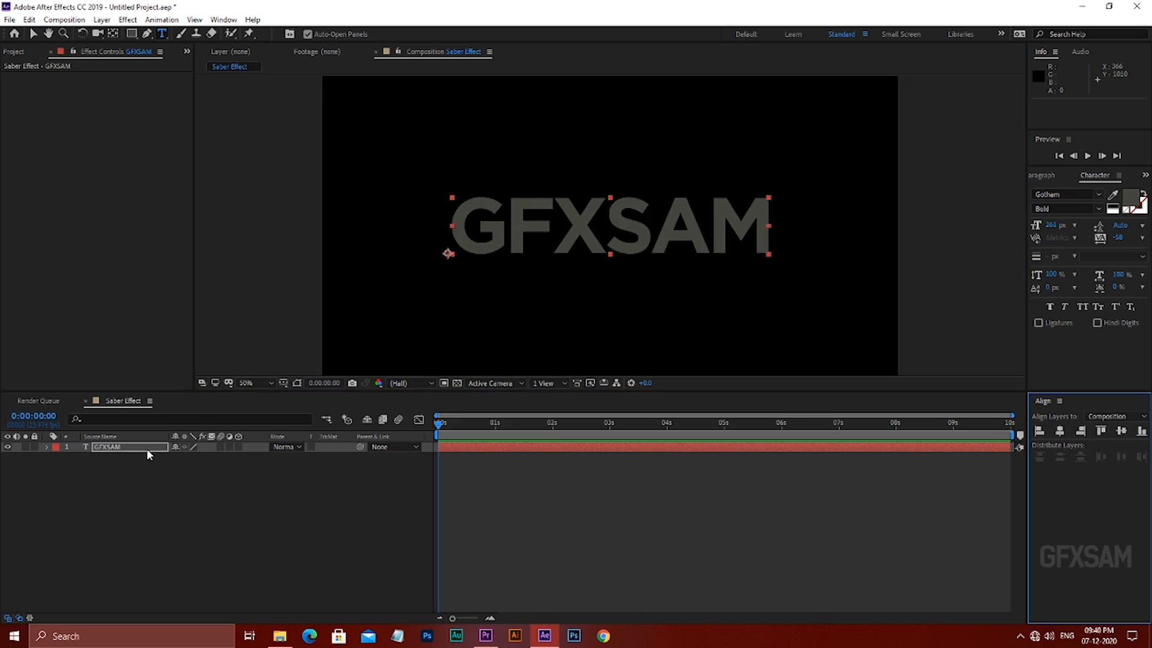
- Start keyframing the GFXSAM layer's Position at the beginning of the timeline and make the layer 3D
left_click(47, 446)
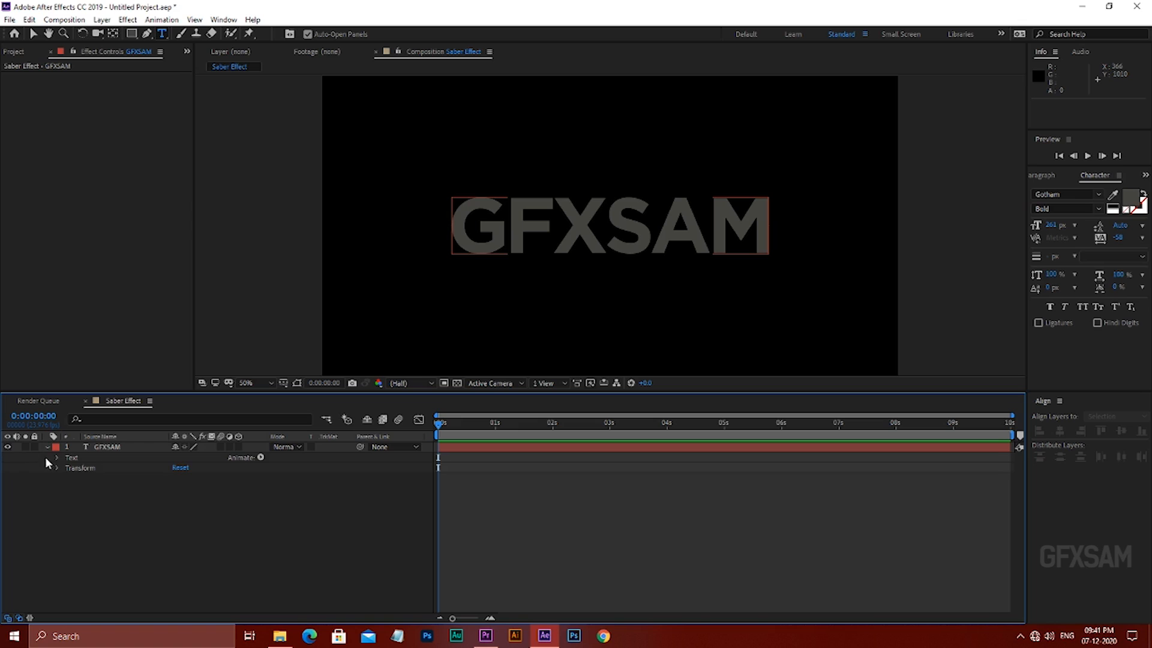
left_click(58, 468)
left_click(77, 488)
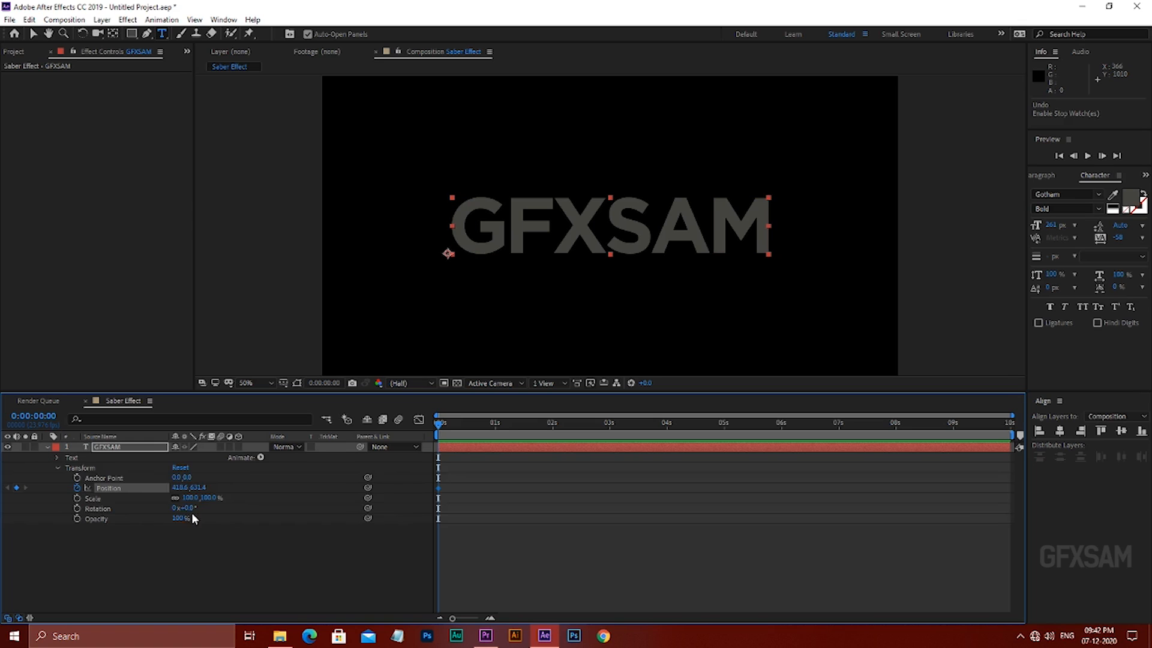
left_click(236, 446)
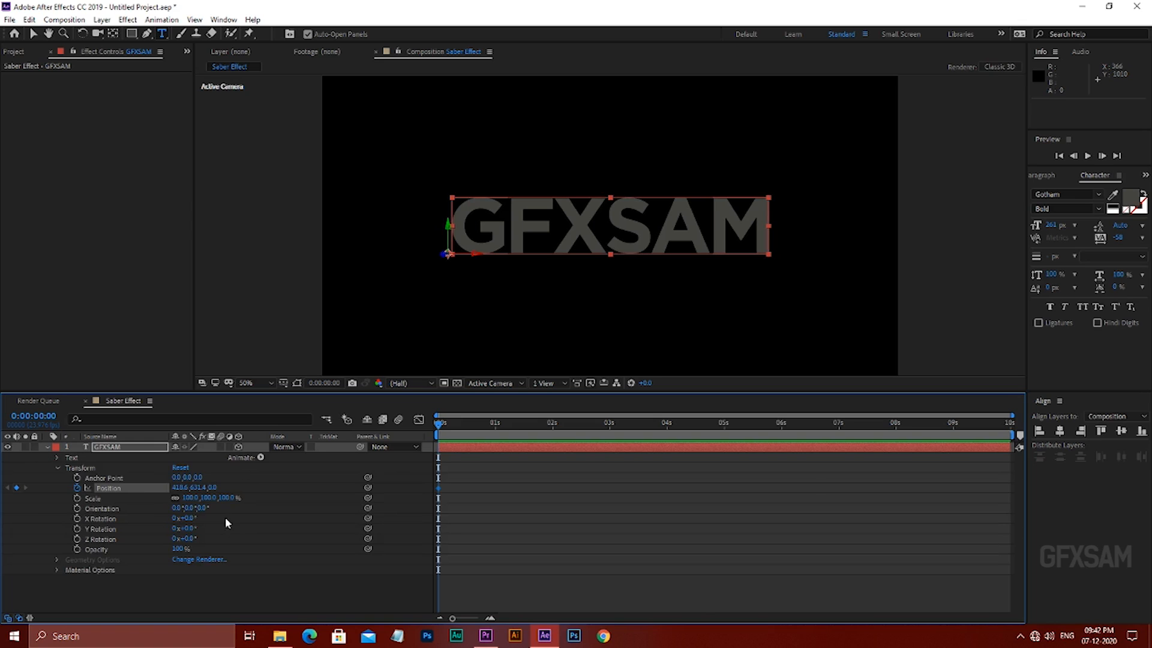
- Move the GFXSAM layer's anchor point to the centre of the text
left_click(214, 488)
left_click(114, 33)
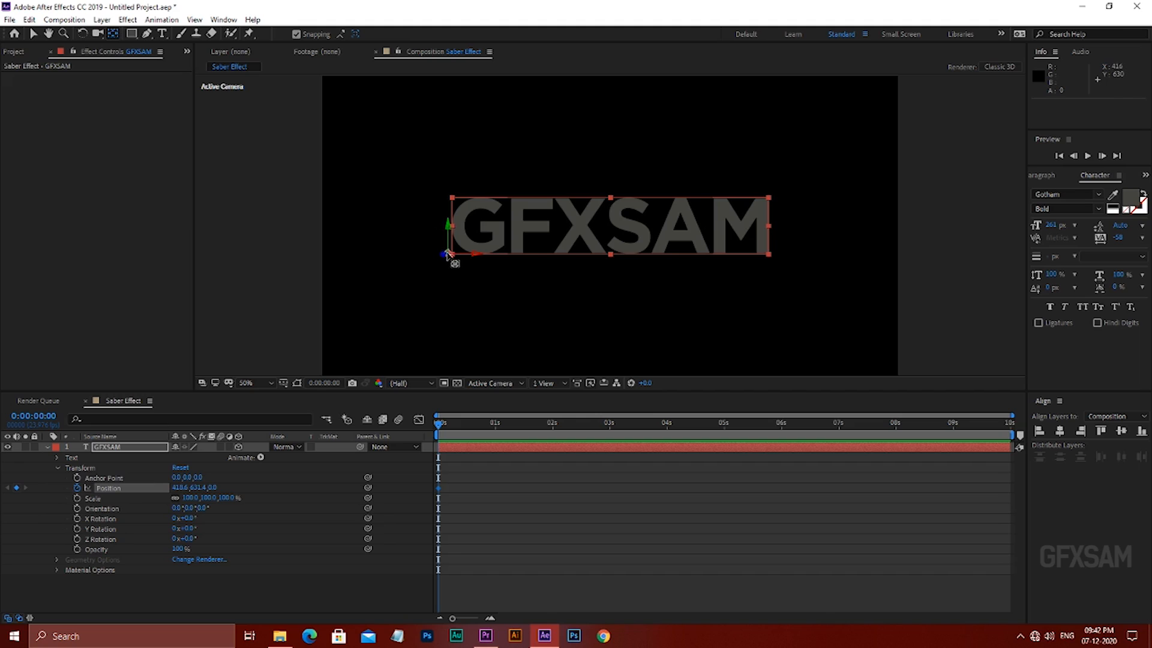
left_click_drag(448, 255, 610, 226)
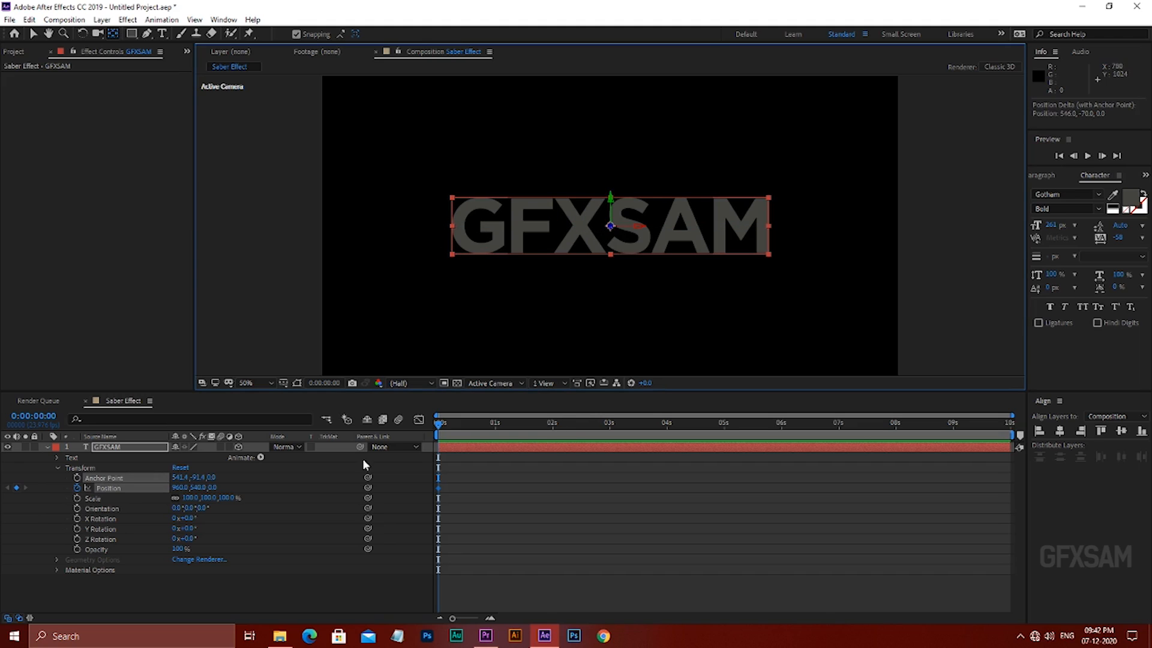
- Keyframe the text's Z position at -20000 at the start and 0 at 0:00:01:13
left_click(218, 489)
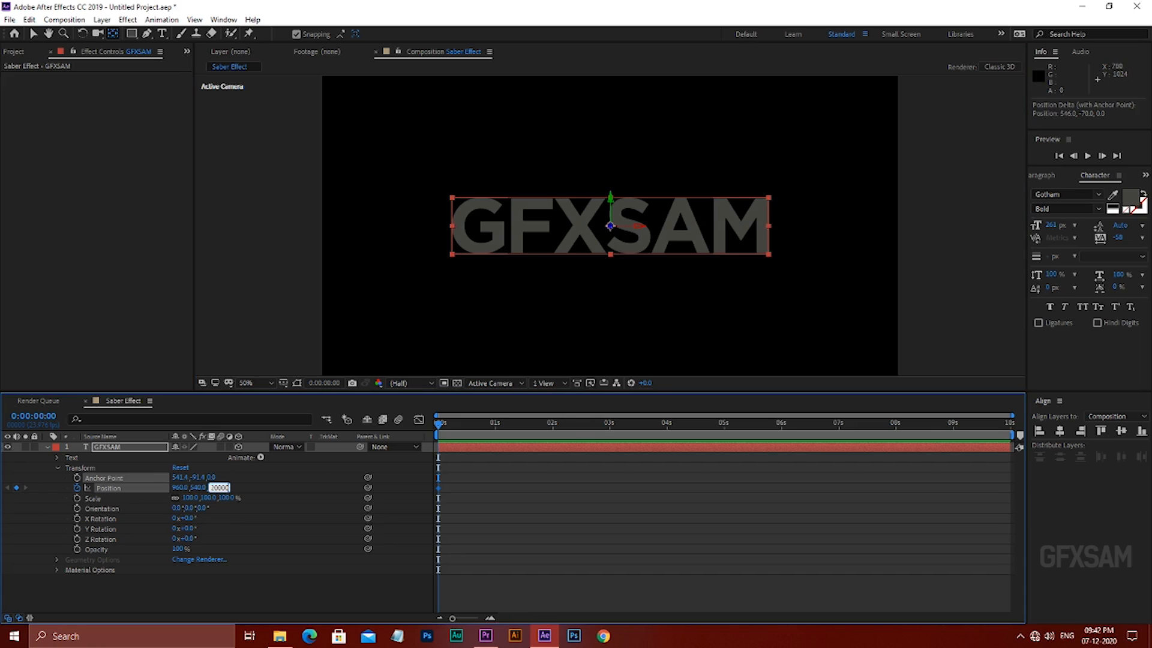
key("Return")
left_click(528, 423)
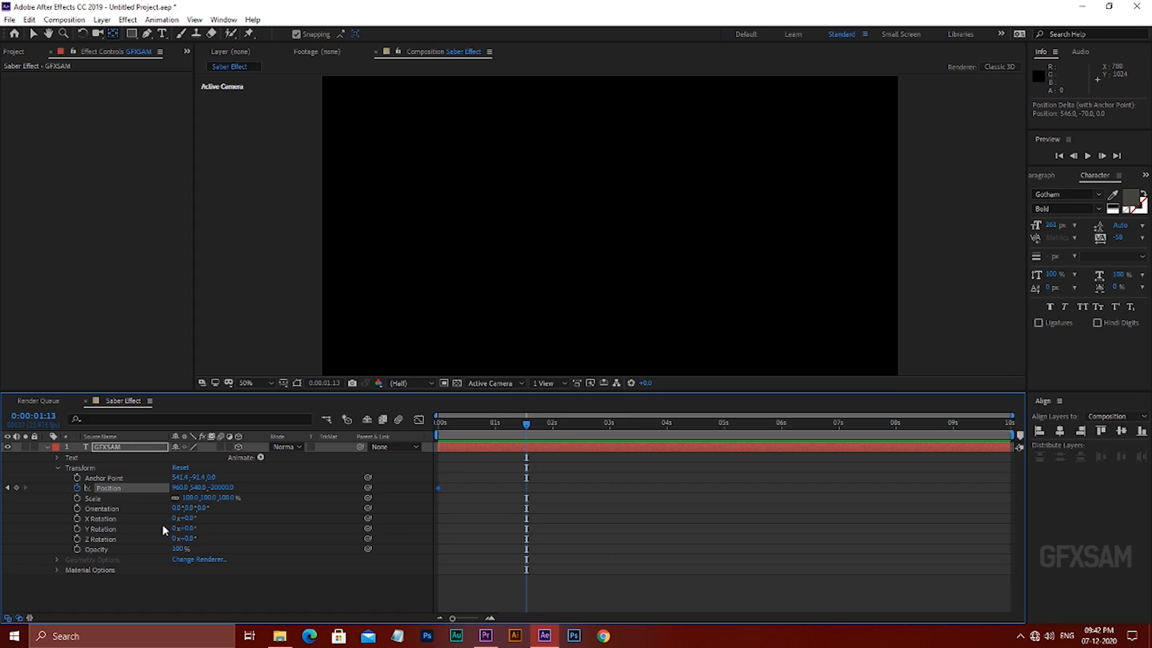
left_click(220, 487)
type("0")
key("Return")
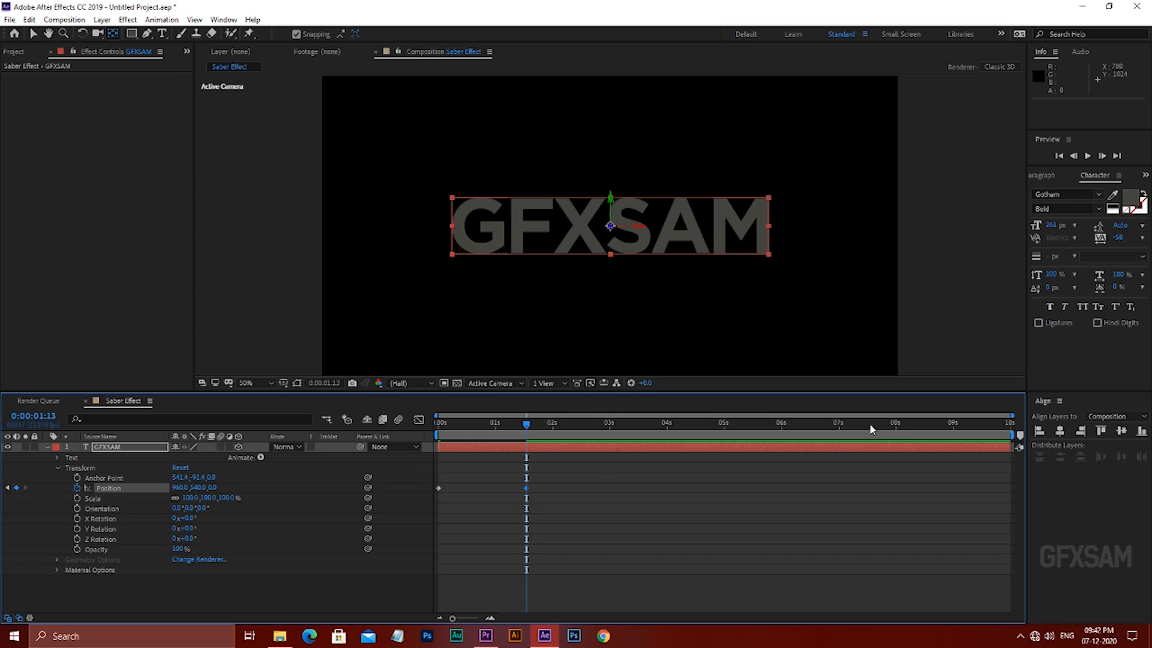
- Add a Position keyframe holding the text in place at 0:00:08:00 and set Z to -20000 at 0:00:09:23
left_click(895, 423)
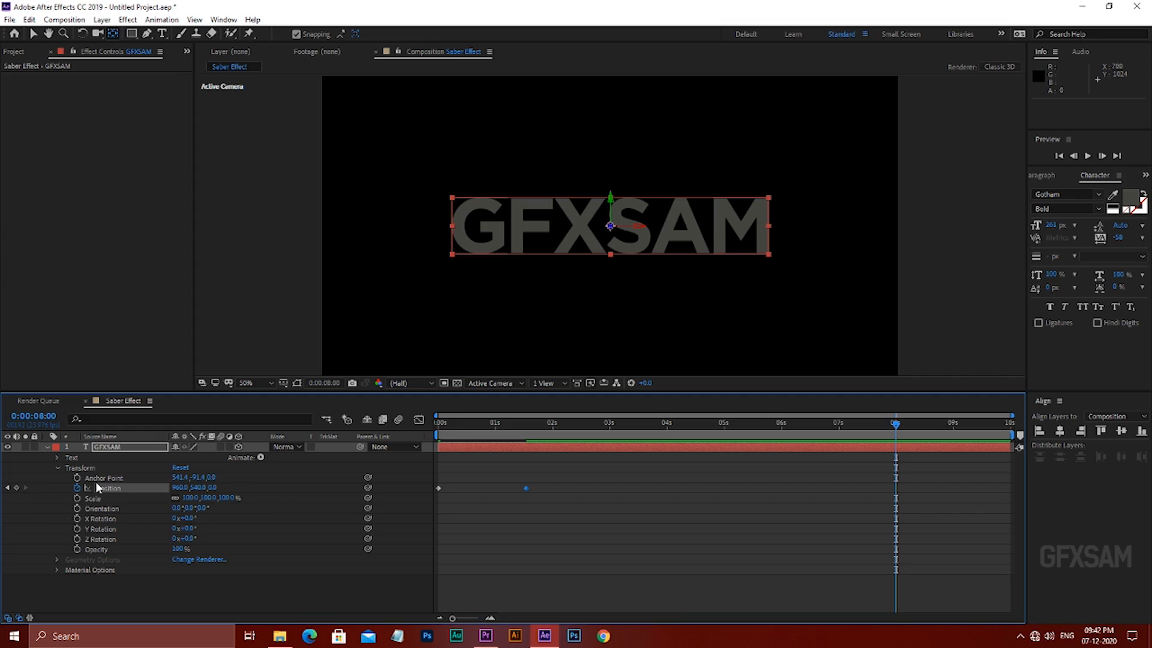
left_click(16, 487)
left_click(1001, 424)
left_click_drag(1003, 427, 1009, 424)
left_click(213, 487)
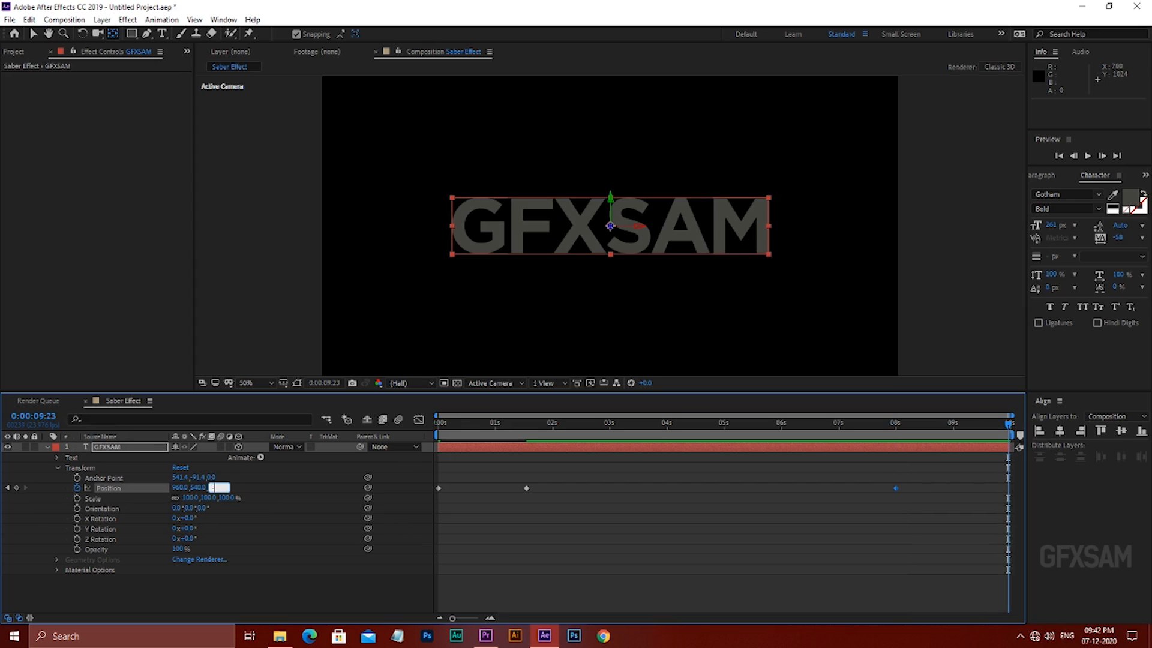
type("-20000")
key("Return")
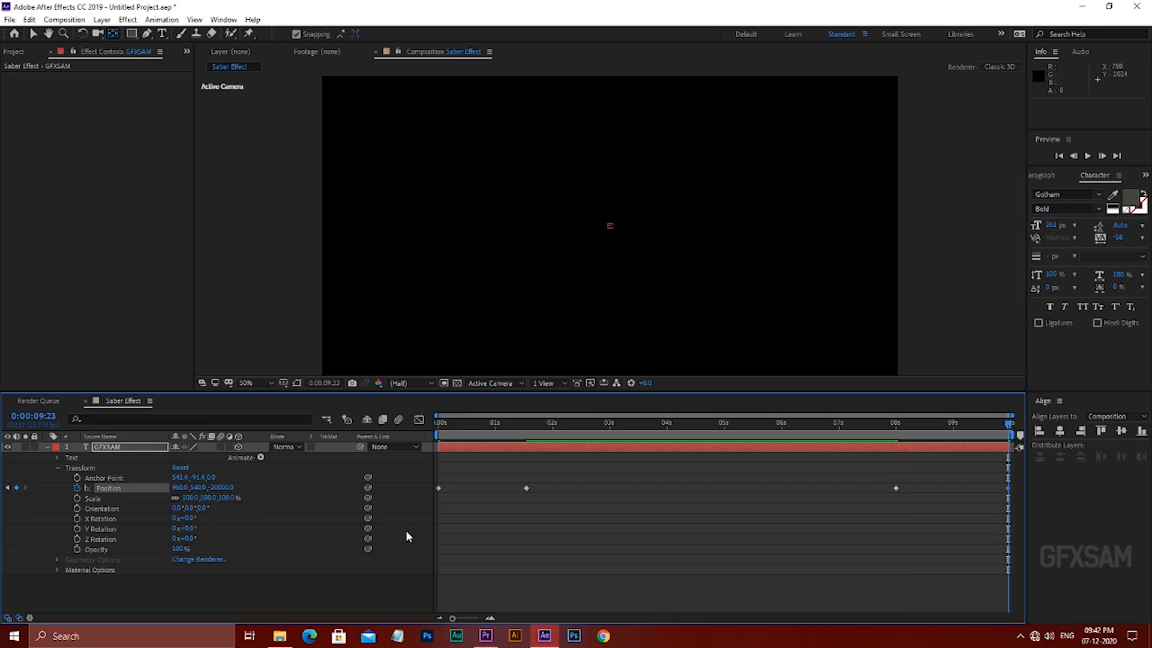
- Apply Easy Ease to all four Position keyframes of the GFXSAM layer
left_click_drag(519, 427, 632, 454)
key("Home")
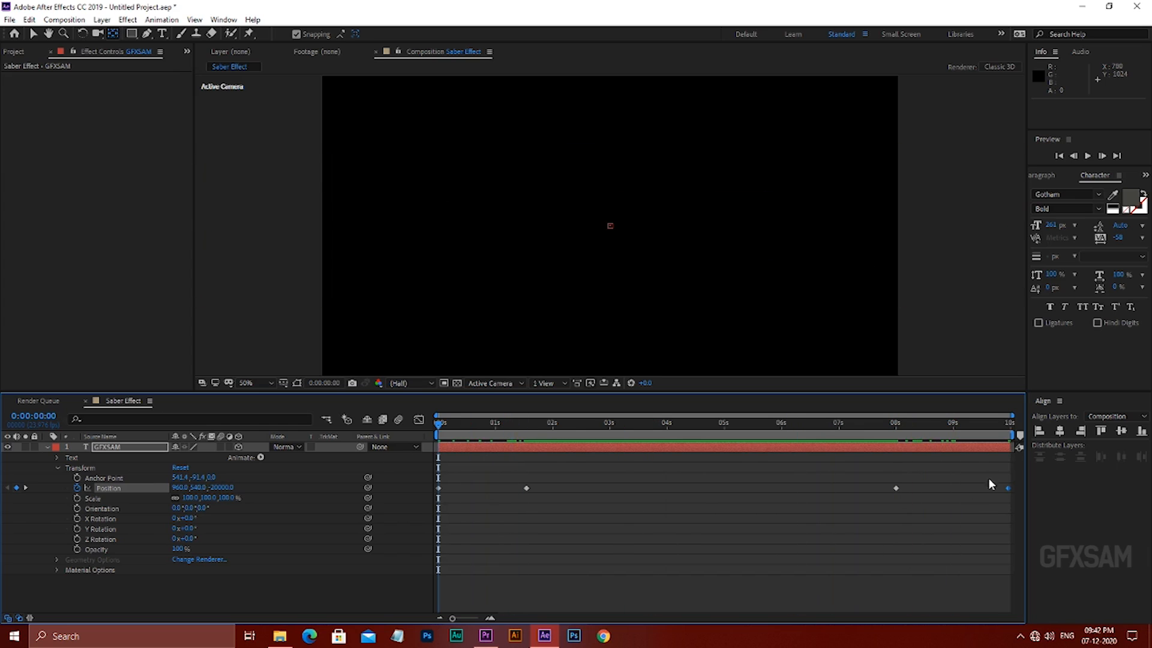
left_click_drag(1014, 473, 405, 498)
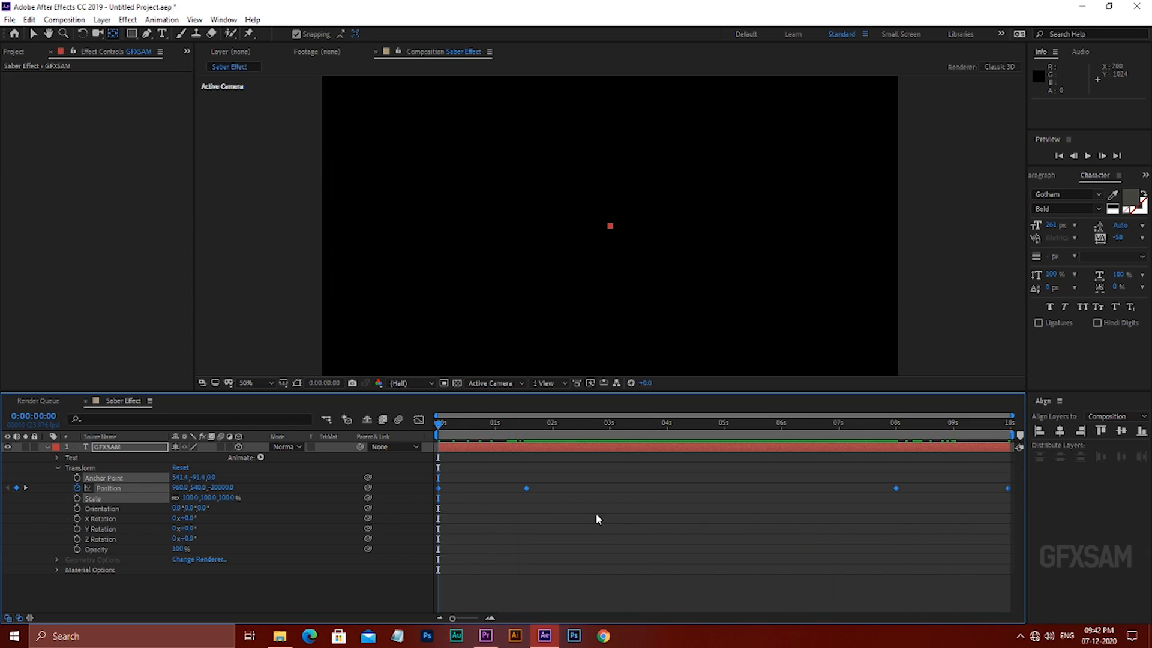
right_click(524, 487)
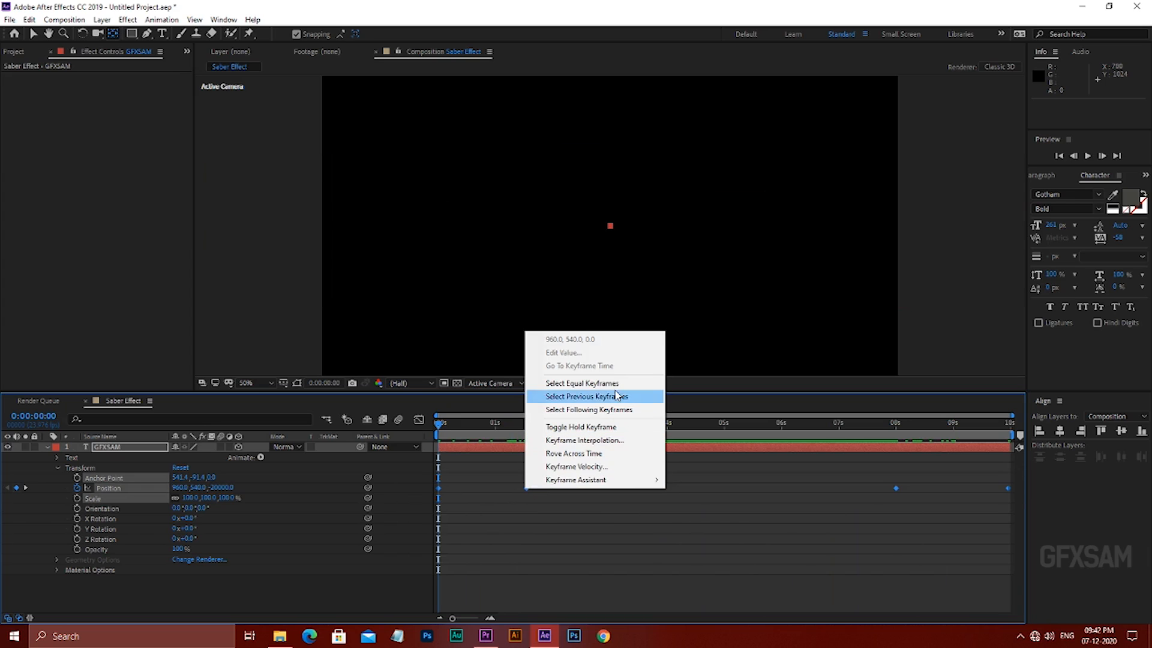
mouse_move(636, 480)
left_click(777, 519)
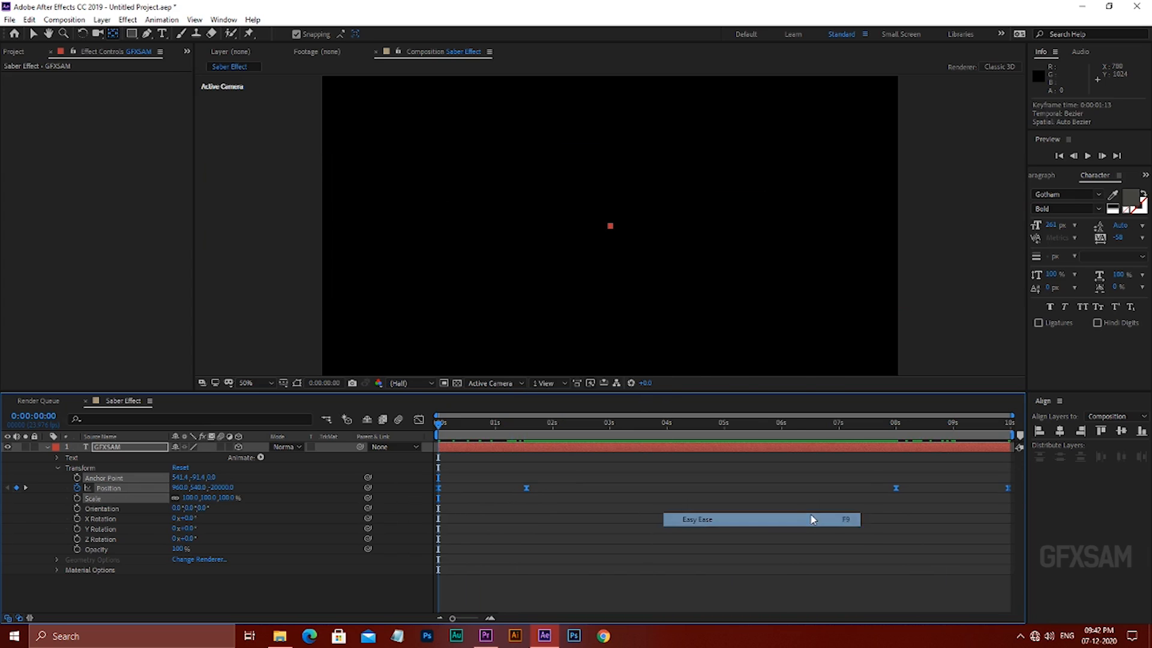
- Reshape the Position speed graph with the keyframe handles, giving the entrance a sharp speed peak and adjusting the exit curve
left_click(418, 420)
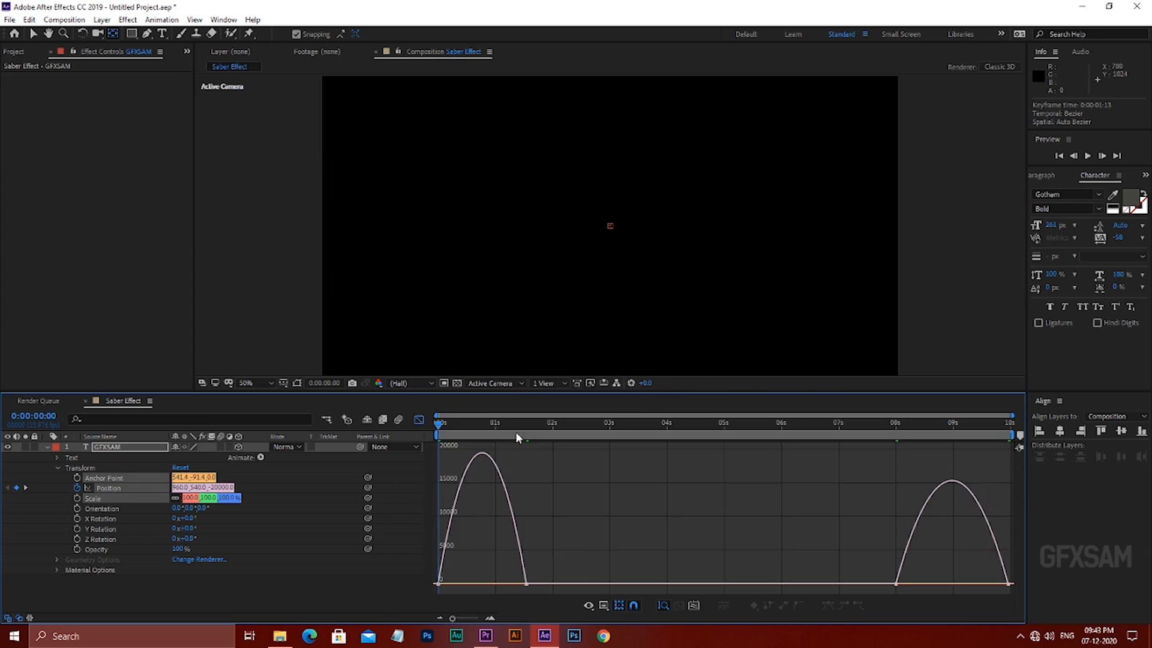
left_click(526, 584)
left_click_drag(526, 583, 480, 584)
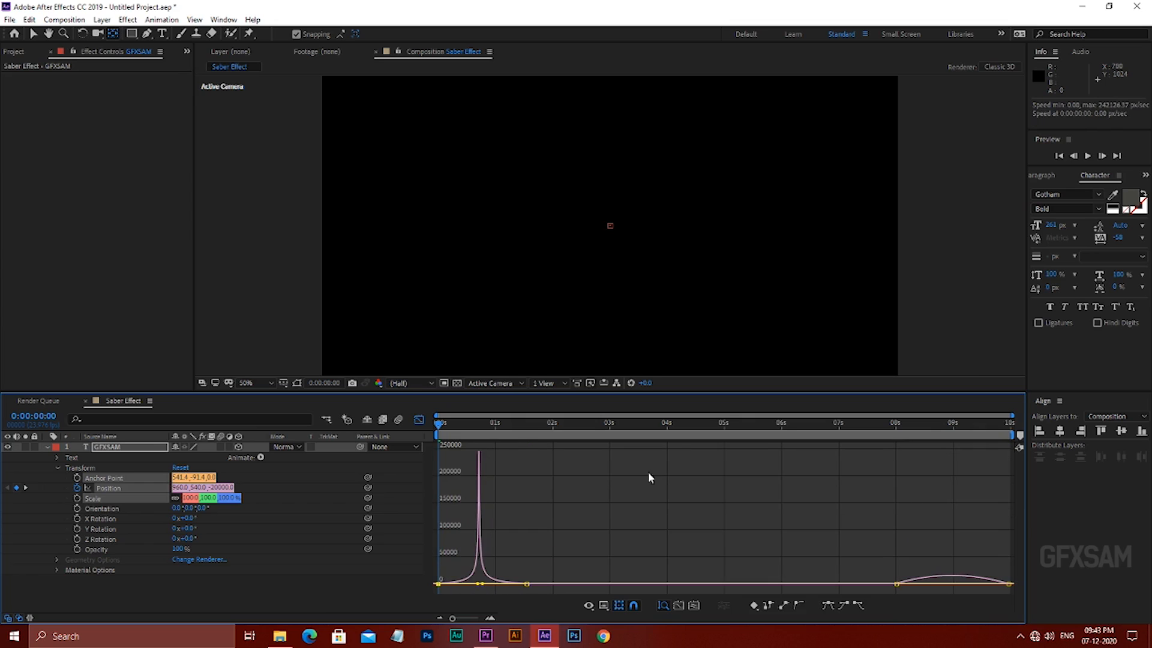
left_click(897, 584)
left_click_drag(915, 584, 957, 583)
left_click(419, 419)
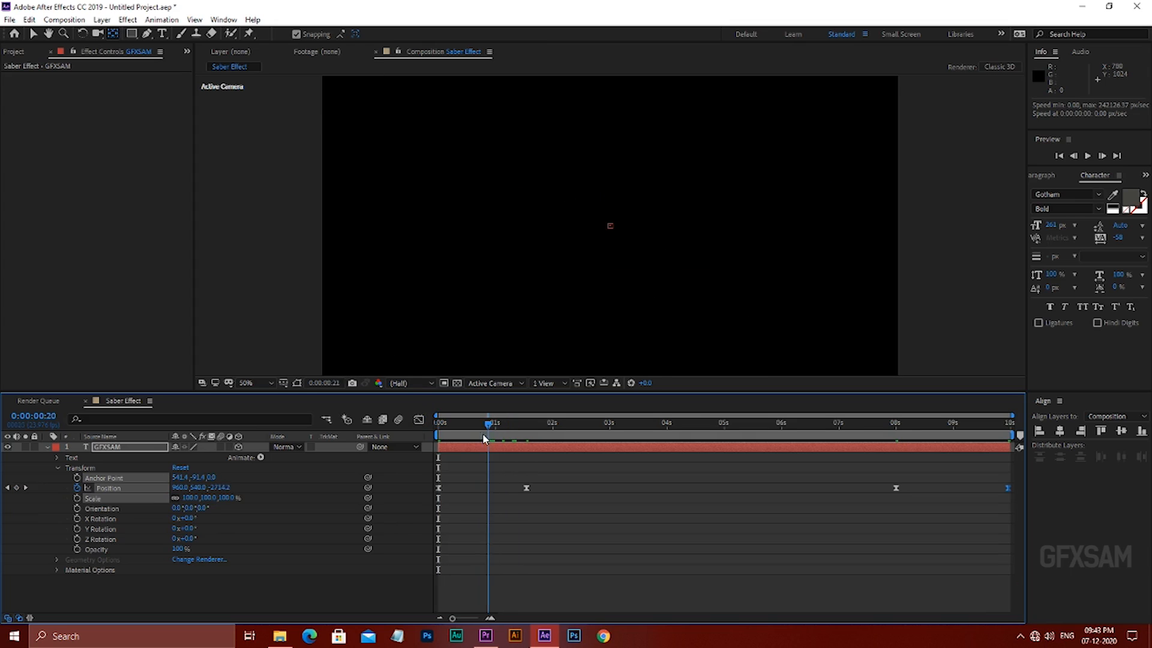
- Preview the text's entrance animation and return to the Position keyframe at 0:00:01:13
key("space")
key("space")
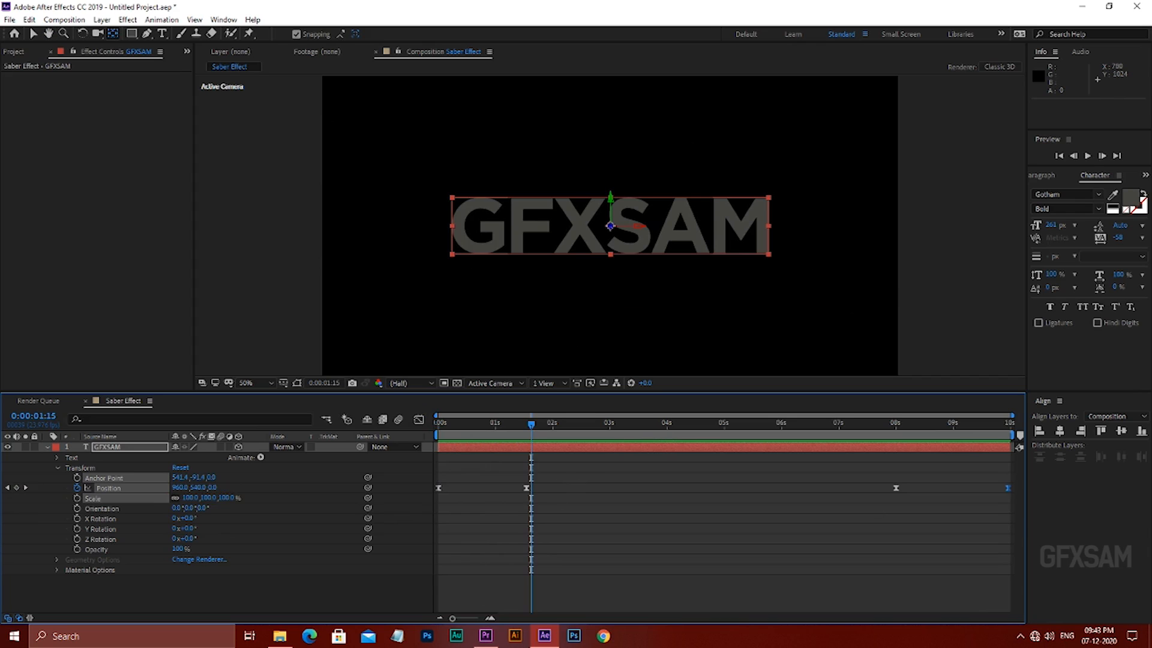
key("j")
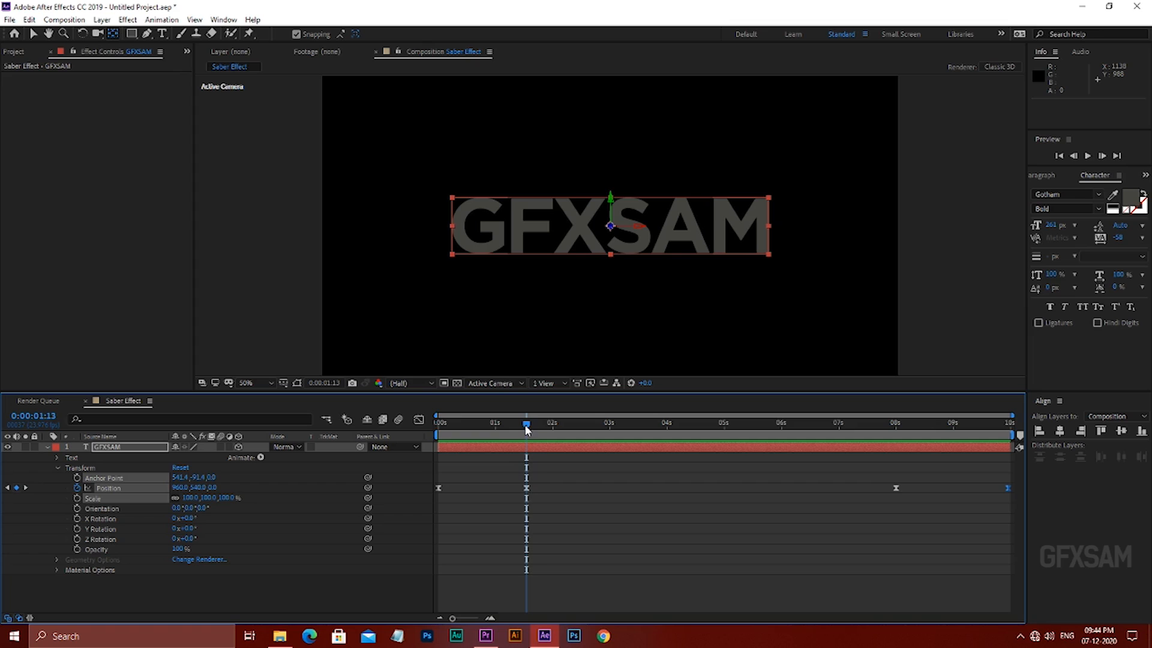
- Collapse the text layer's properties and add a 1920 x 1080 px dark gray solid above it
left_click(46, 446)
right_click(266, 484)
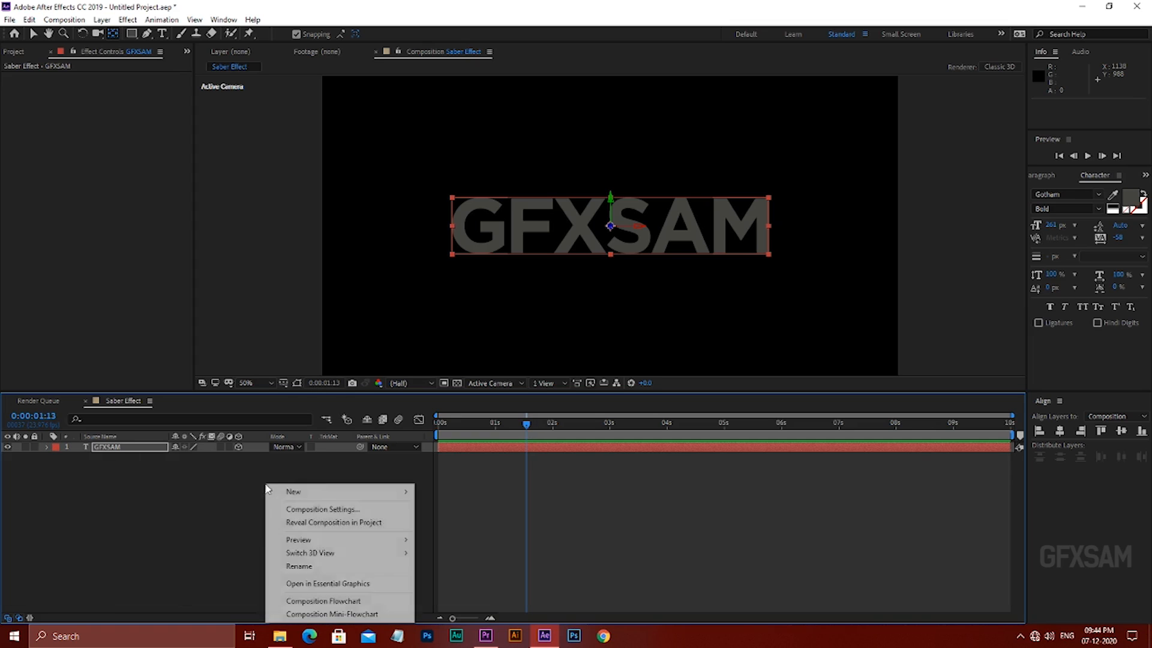
mouse_move(391, 497)
left_click(466, 523)
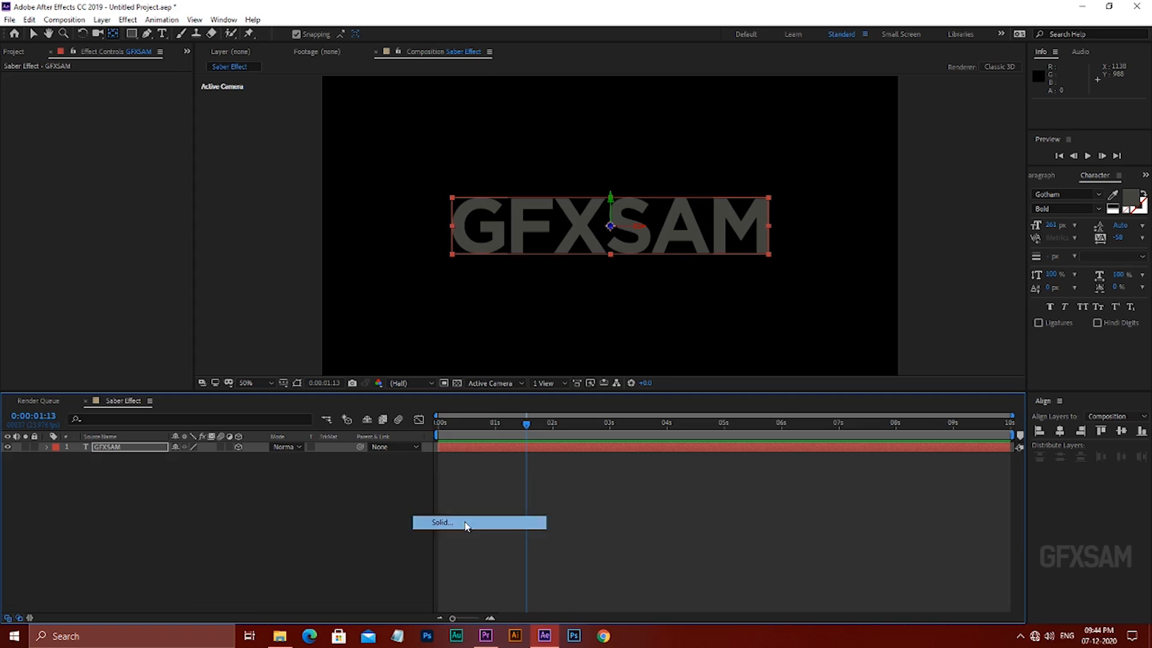
left_click(141, 213)
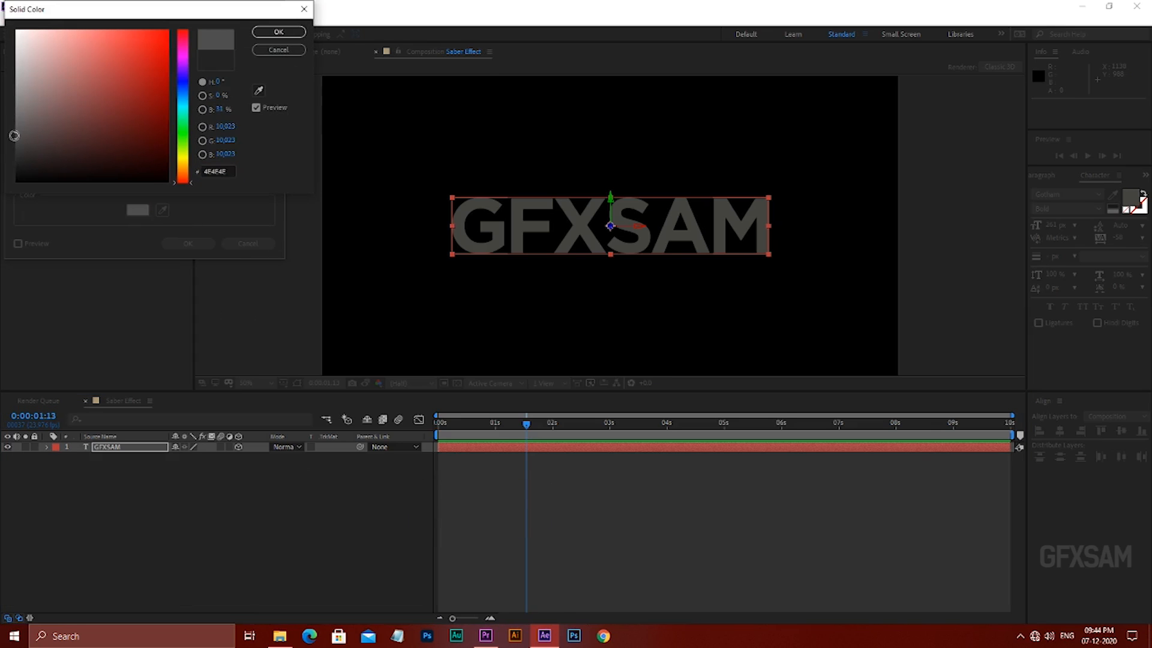
left_click(279, 32)
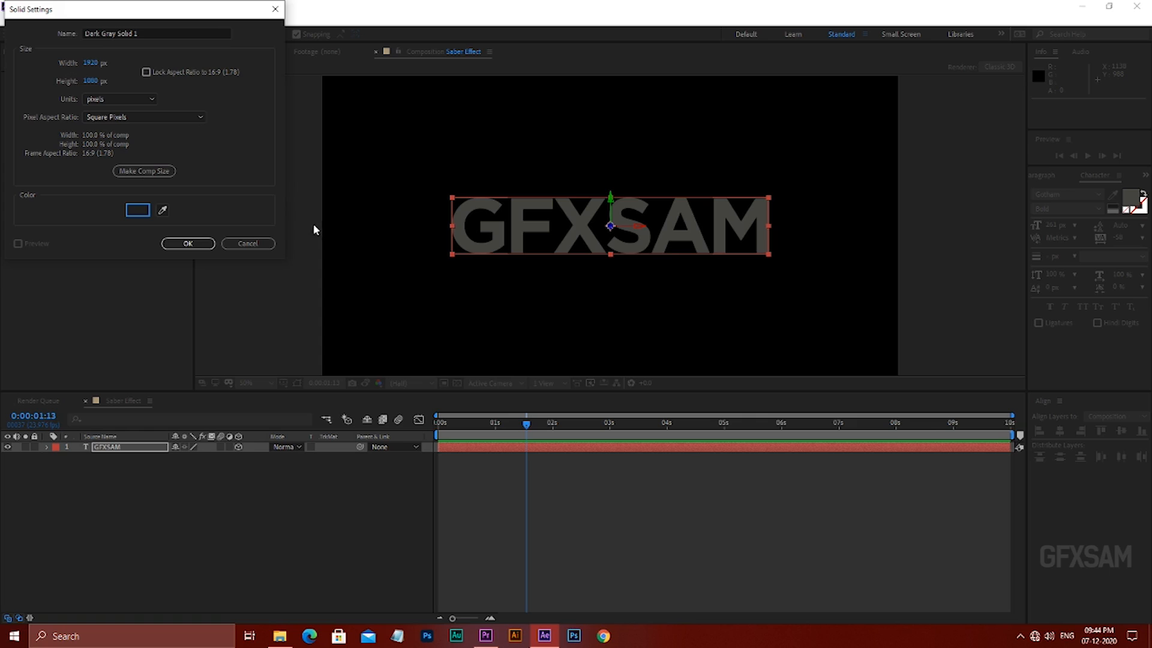
left_click(199, 244)
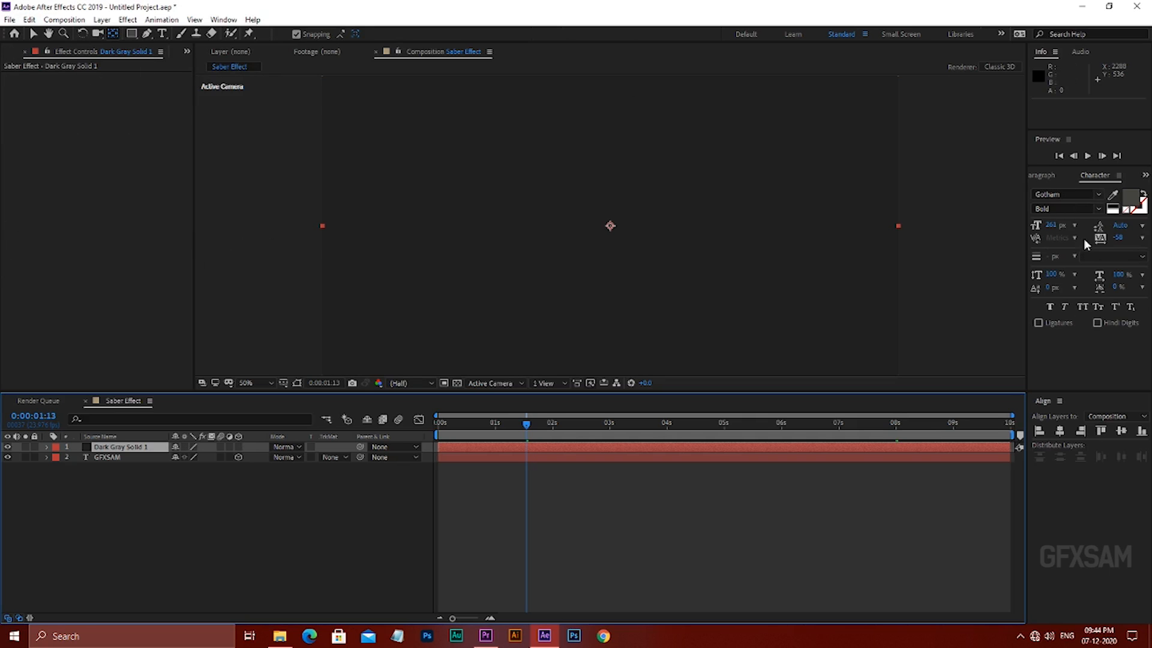
- Search the effects for saber and apply the Video Copilot Saber effect to the dark gray solid
left_click(223, 20)
left_click(291, 152)
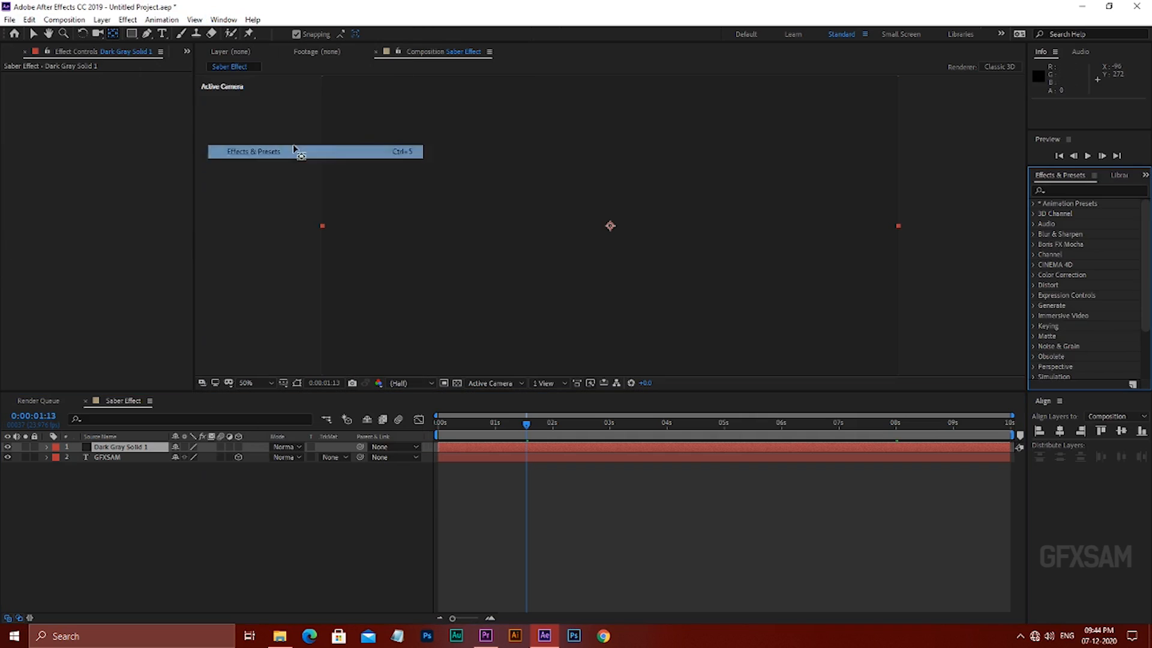
left_click(1067, 188)
type("saber")
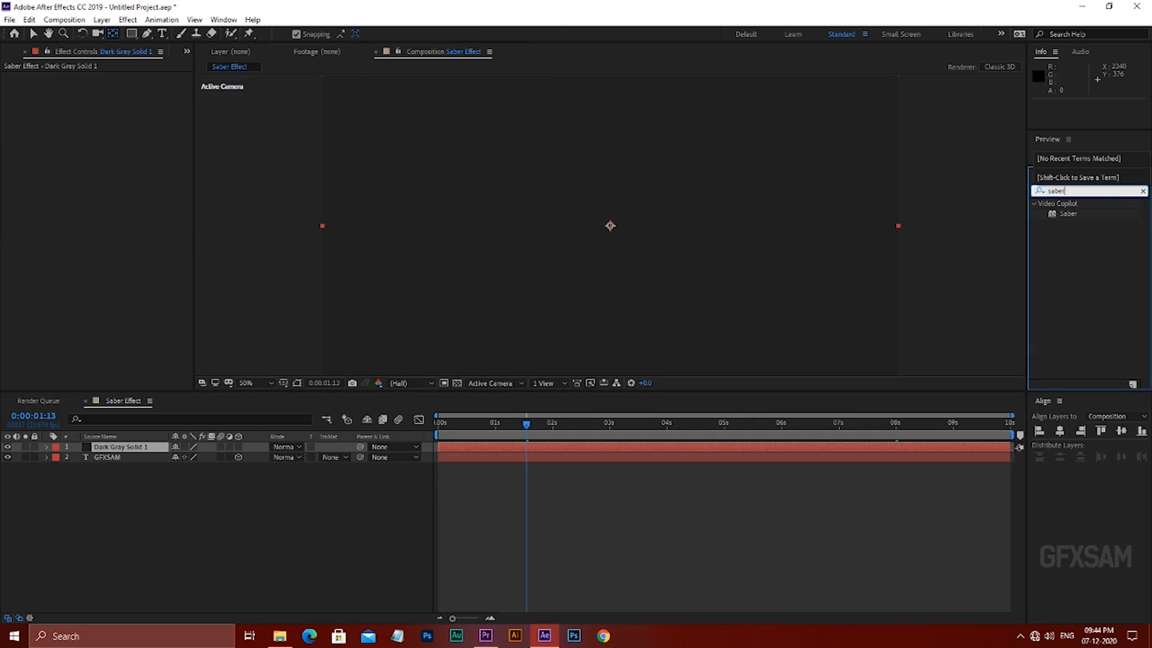
left_click_drag(1065, 215, 617, 236)
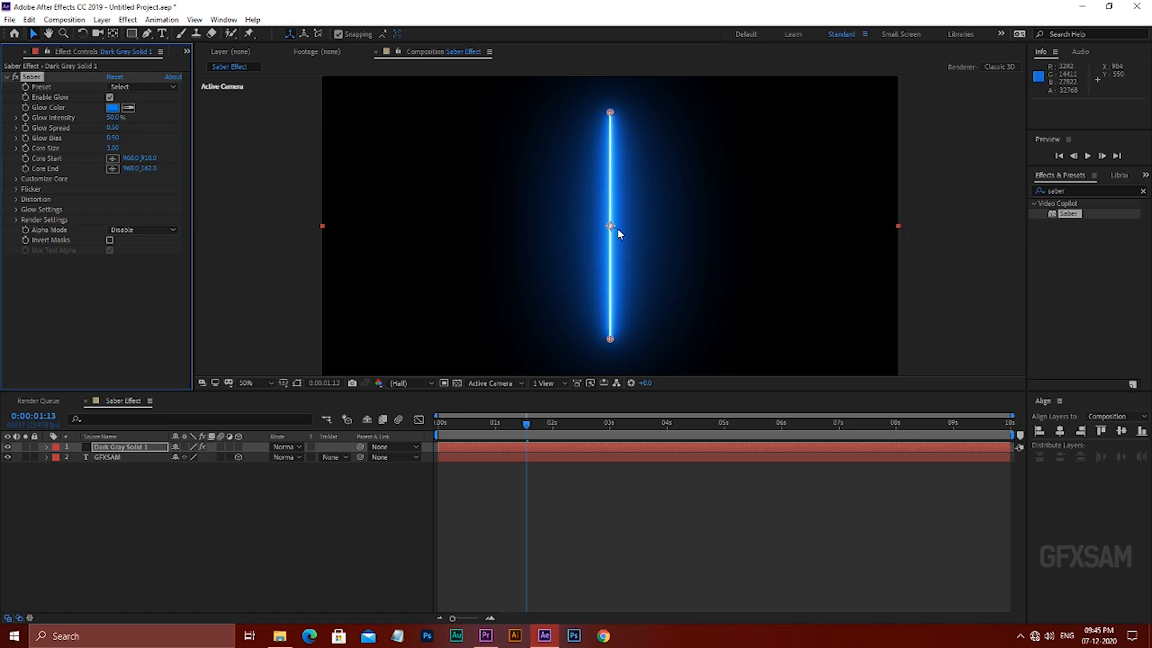
- Set the Saber core type to Text Layer and use the GFXSAM layer as its text layer
left_click(17, 179)
left_click(144, 189)
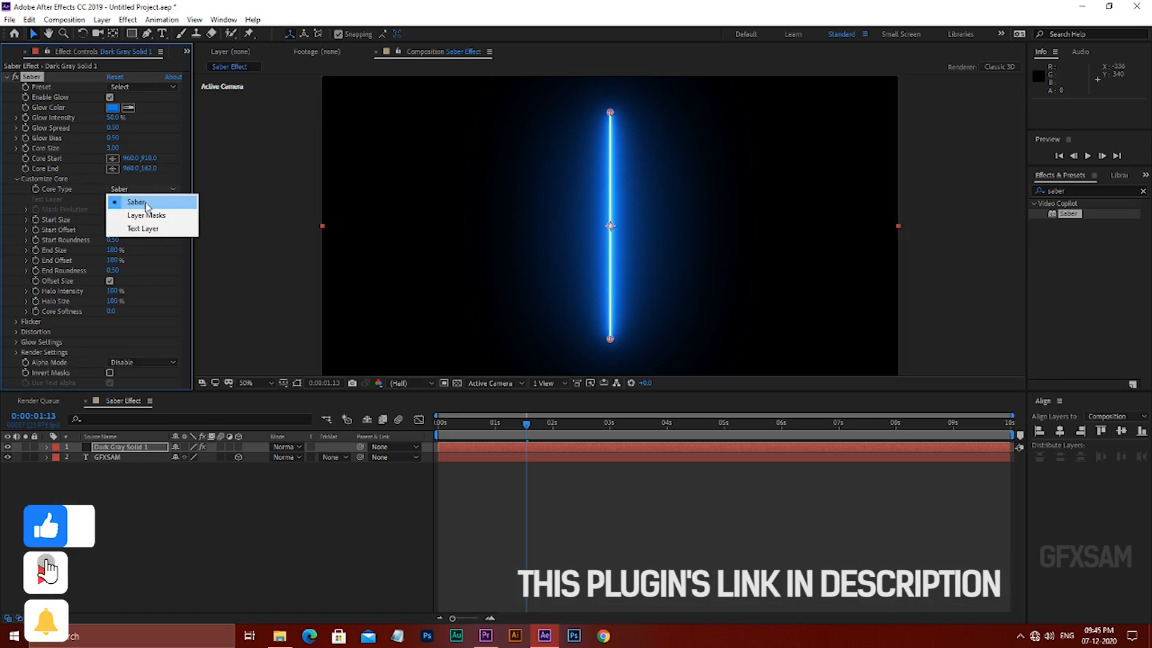
left_click(129, 223)
left_click(126, 200)
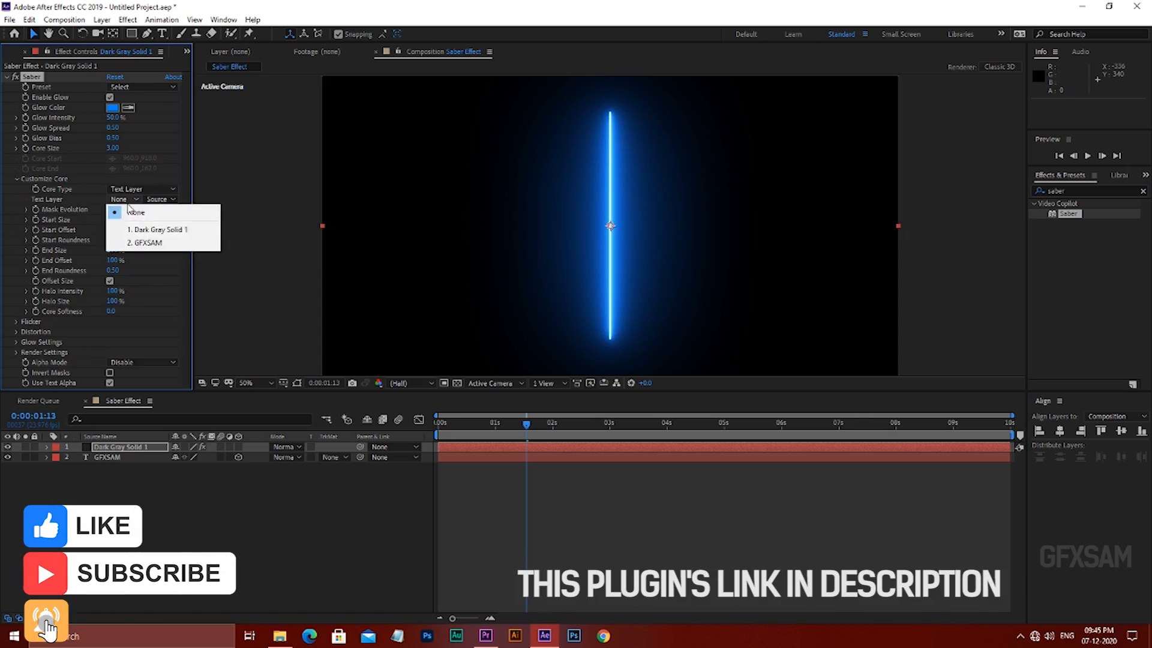
left_click(144, 242)
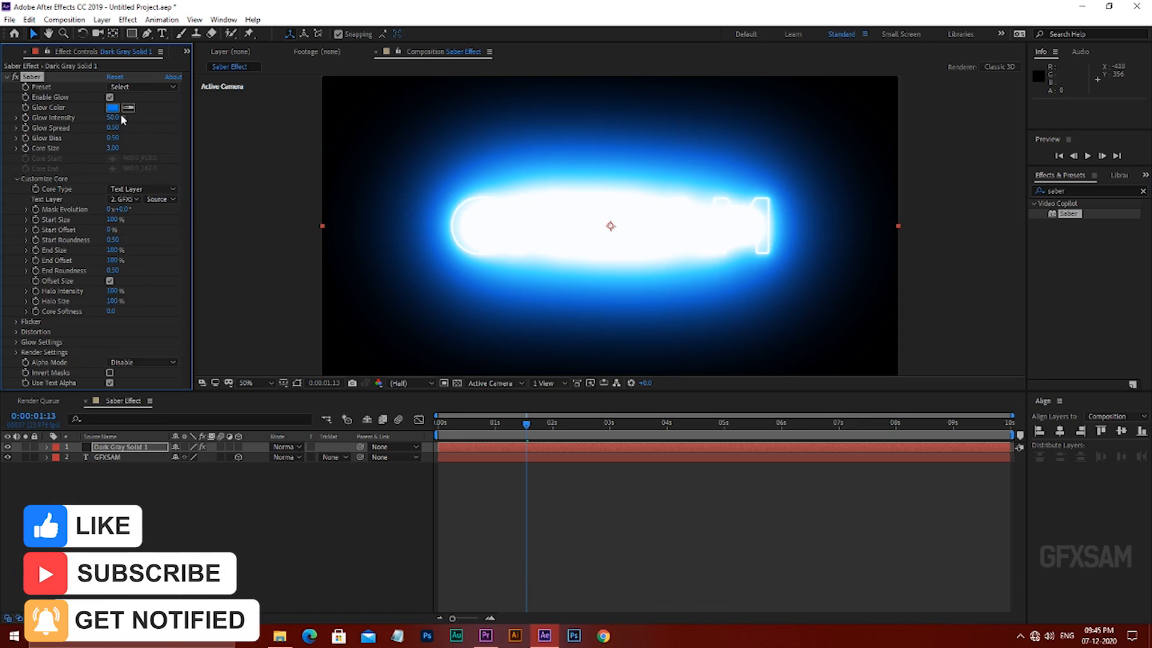
- Apply the Solar preset to the Saber effect and lower Glow Intensity to 9%
left_click(125, 88)
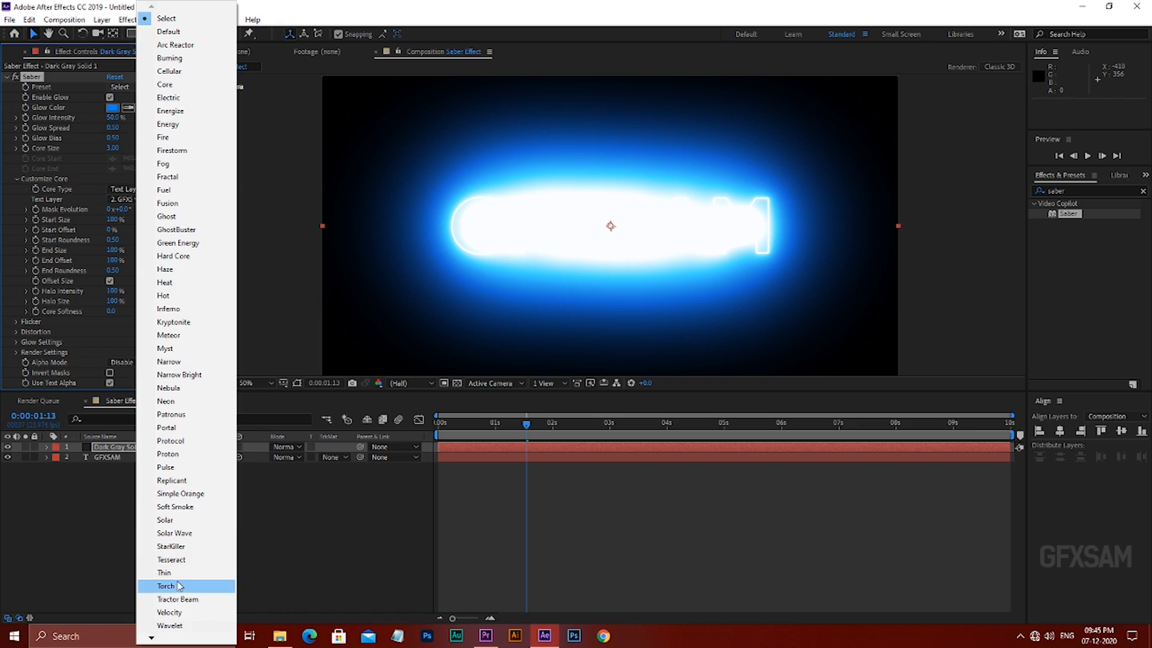
left_click(180, 519)
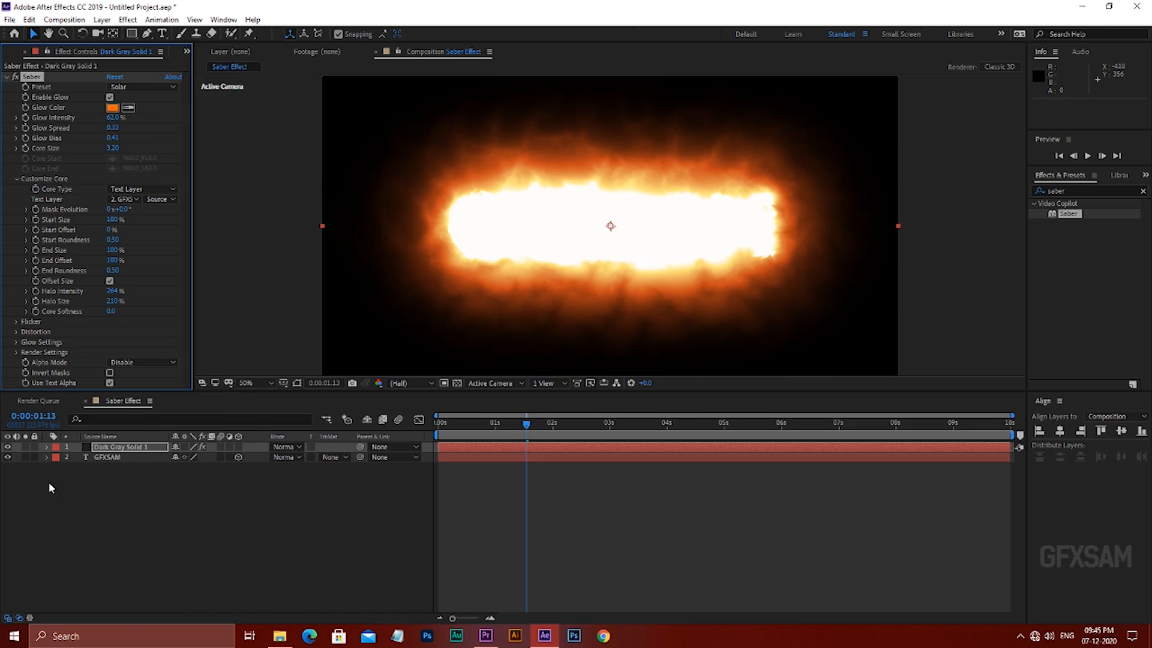
left_click_drag(112, 118, 79, 118)
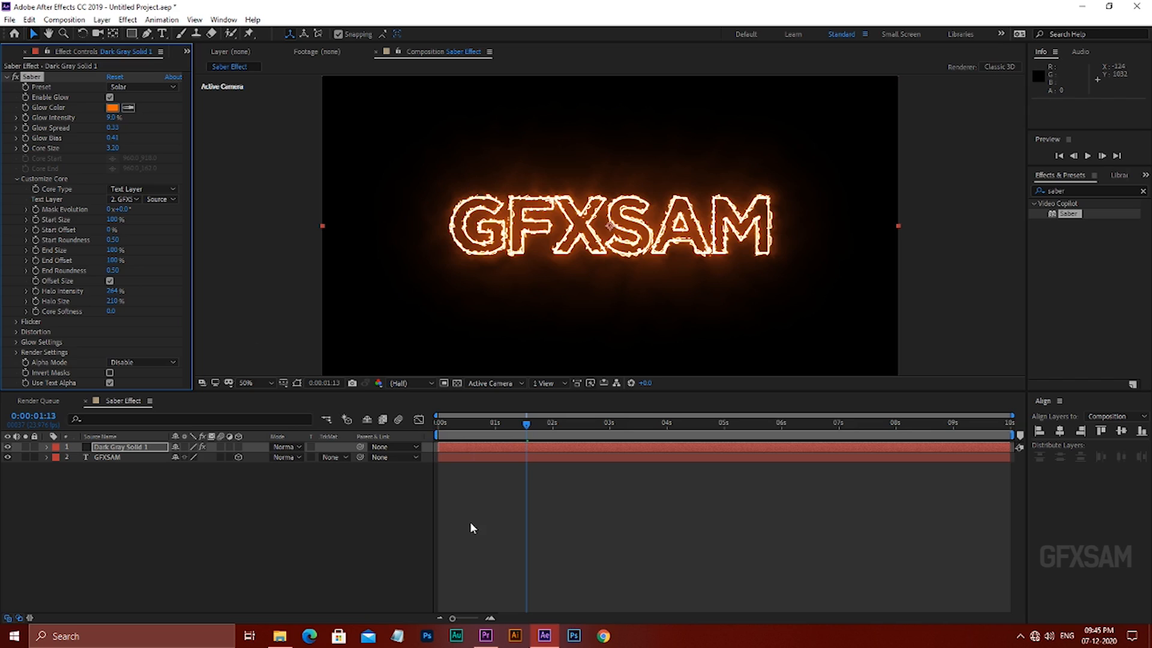
left_click(371, 491)
key("u")
key("u")
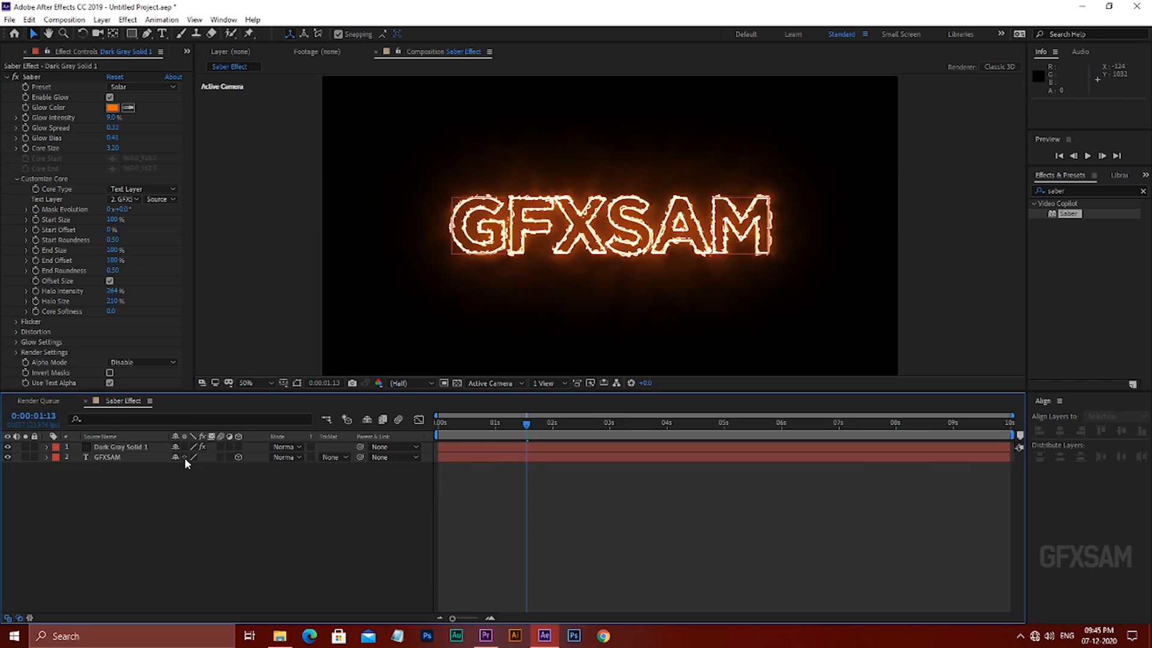
key("u")
key("u")
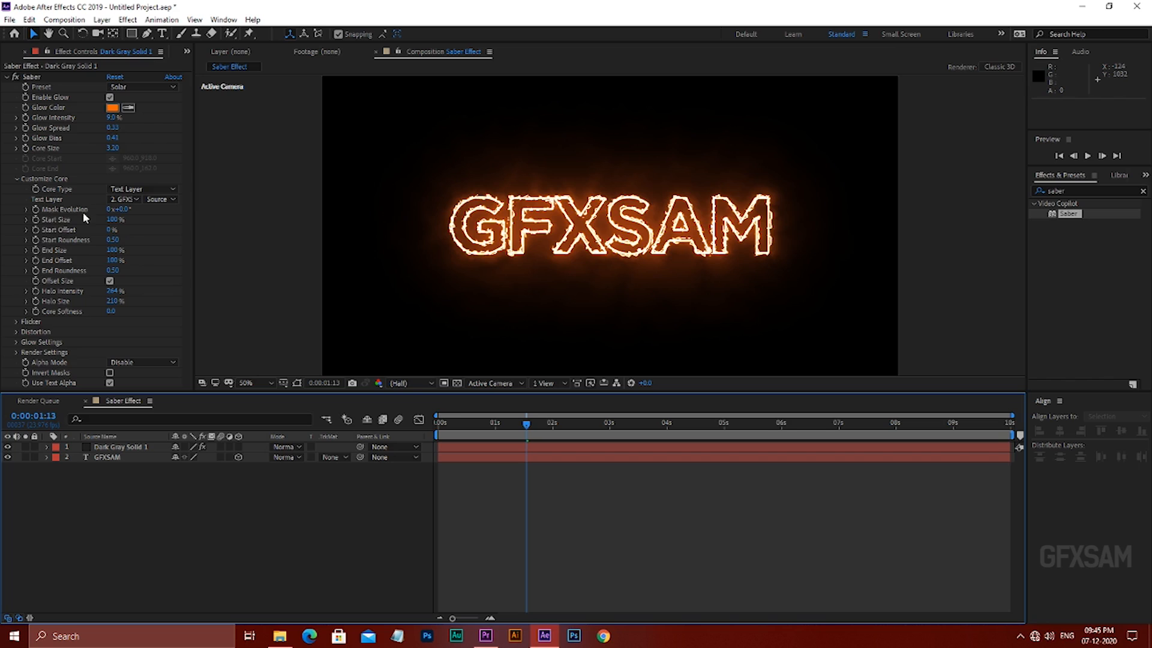
- Set the Saber effect's Glow Intensity to 11%
left_click(112, 118)
type("11")
key("Return")
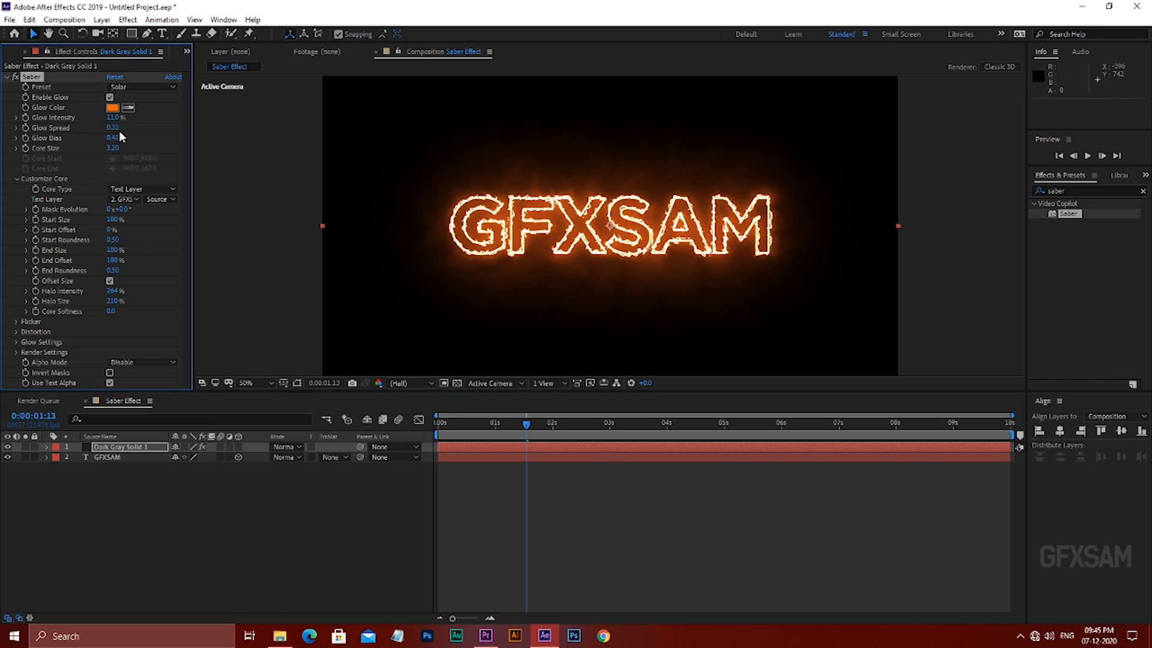
- Keyframe Saber's Start Offset from 0% at 0:00:01:13 to 30% at 0:00:02:12, and reveal the layers' keyframed properties
left_click(37, 231)
left_click_drag(528, 429, 581, 424)
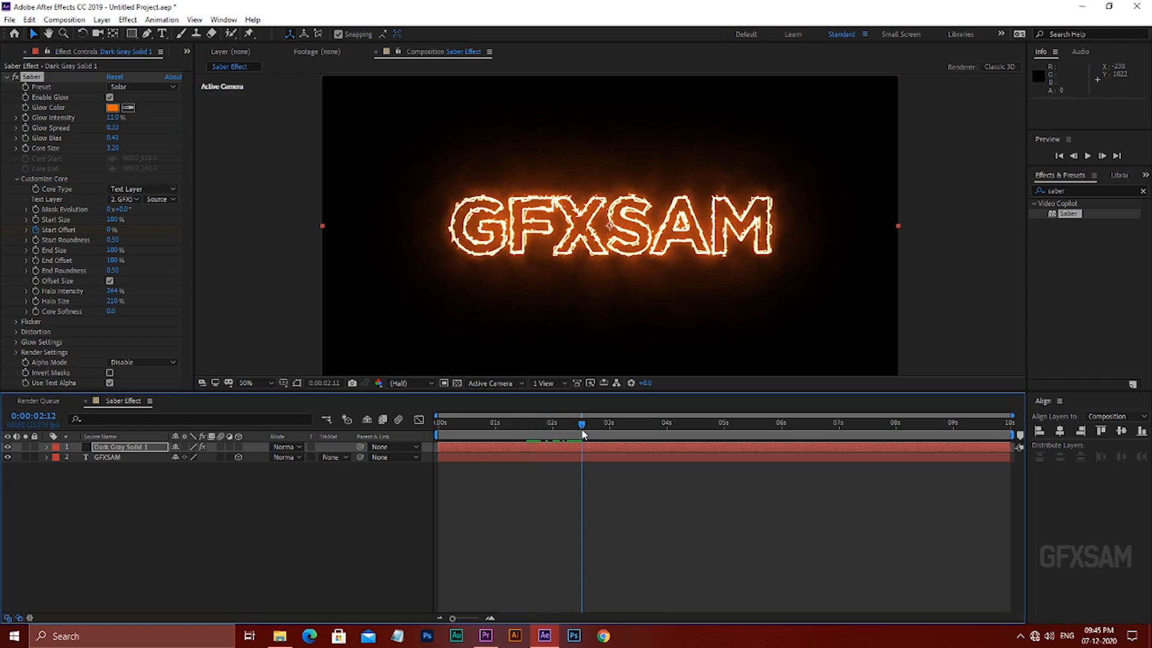
left_click(111, 230)
type("30")
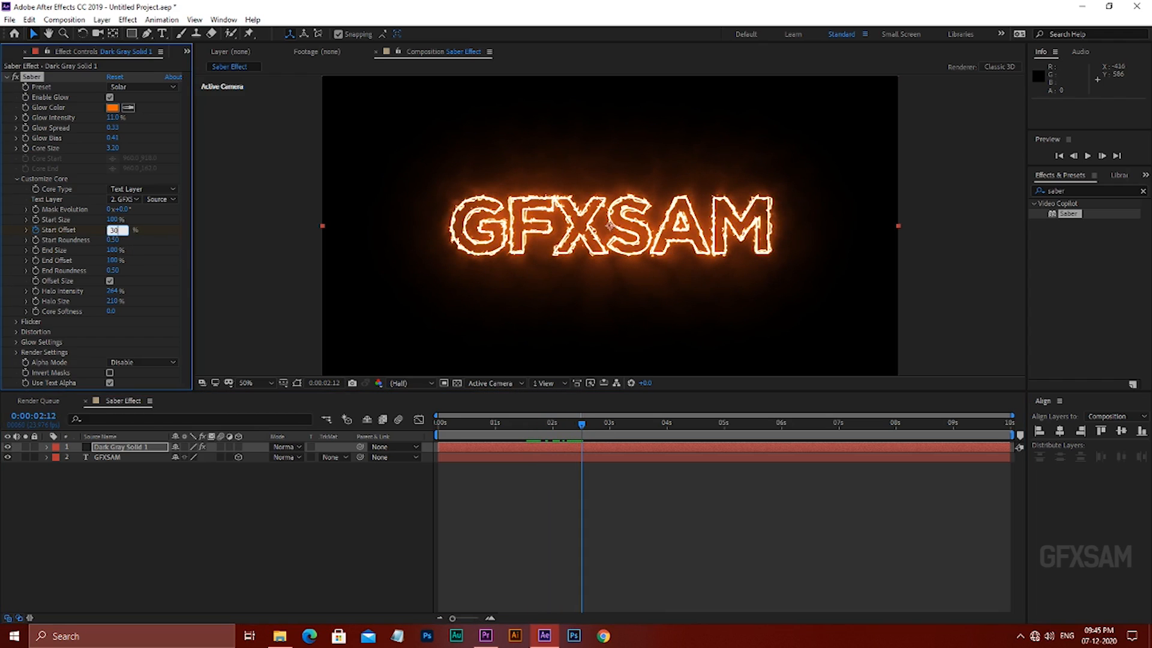
key("Return")
mouse_move(577, 424)
left_mouse_down()
mouse_move(508, 424)
mouse_move(664, 441)
mouse_move(565, 440)
mouse_move(580, 440)
left_mouse_up()
left_click(493, 533)
key("u")
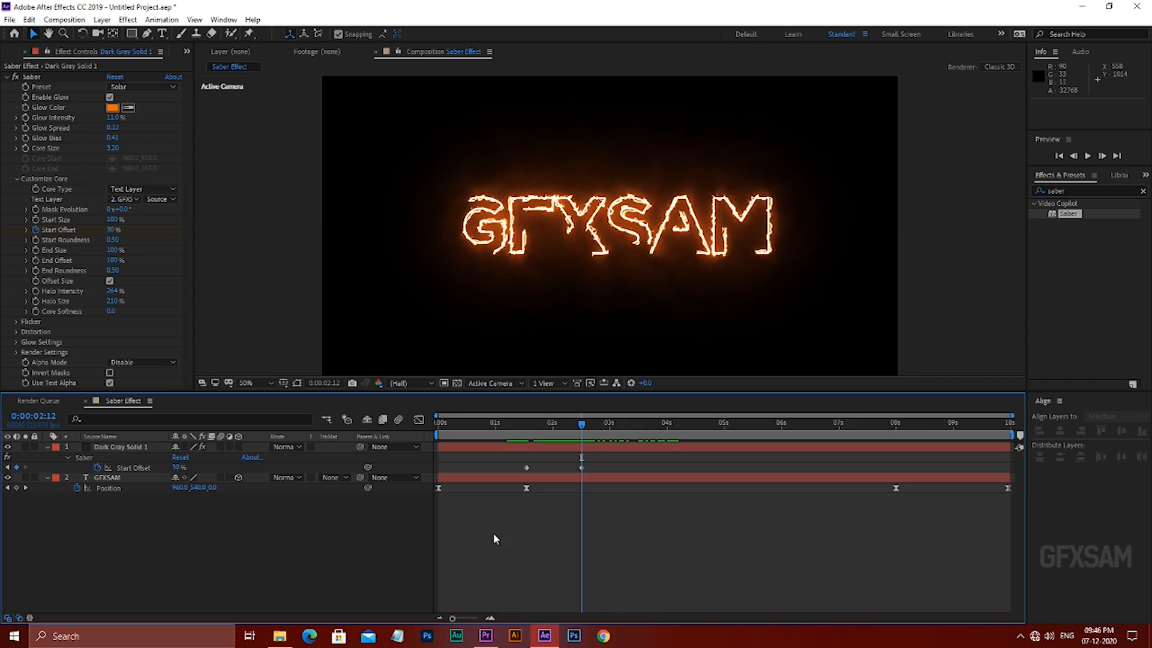
- Add Start Offset keyframes of 0% at 0:00:06:00 and 76% at 0:00:07:00
left_click_drag(583, 427, 785, 438)
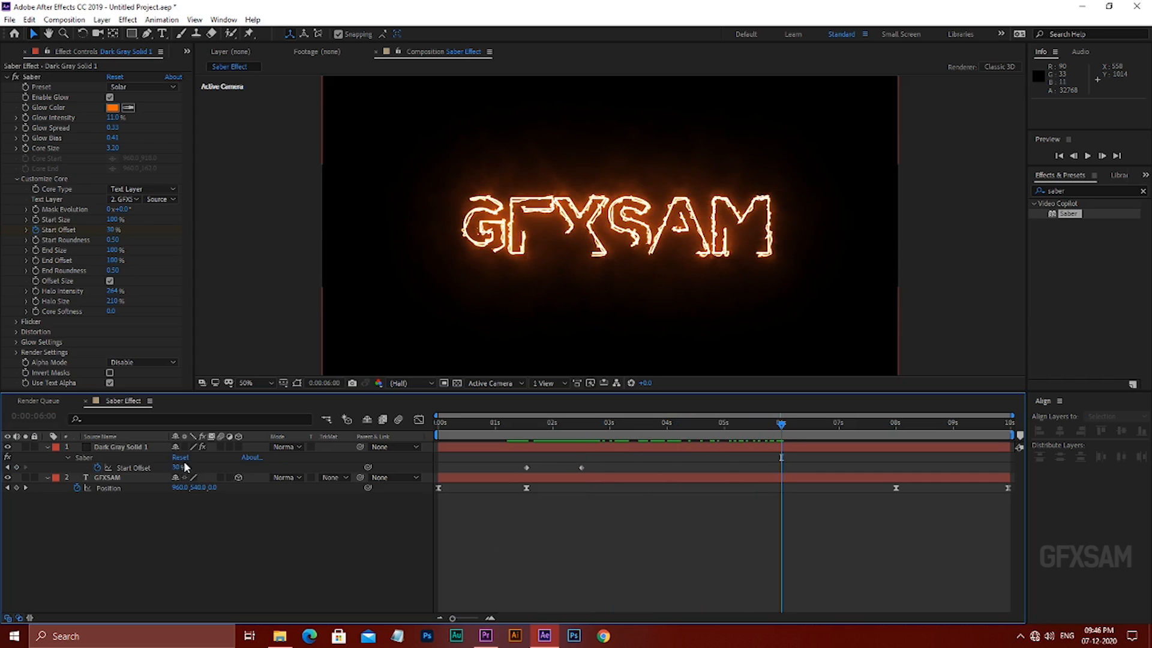
mouse_move(111, 231)
left_mouse_down()
mouse_move(135, 234)
mouse_move(97, 239)
left_mouse_up()
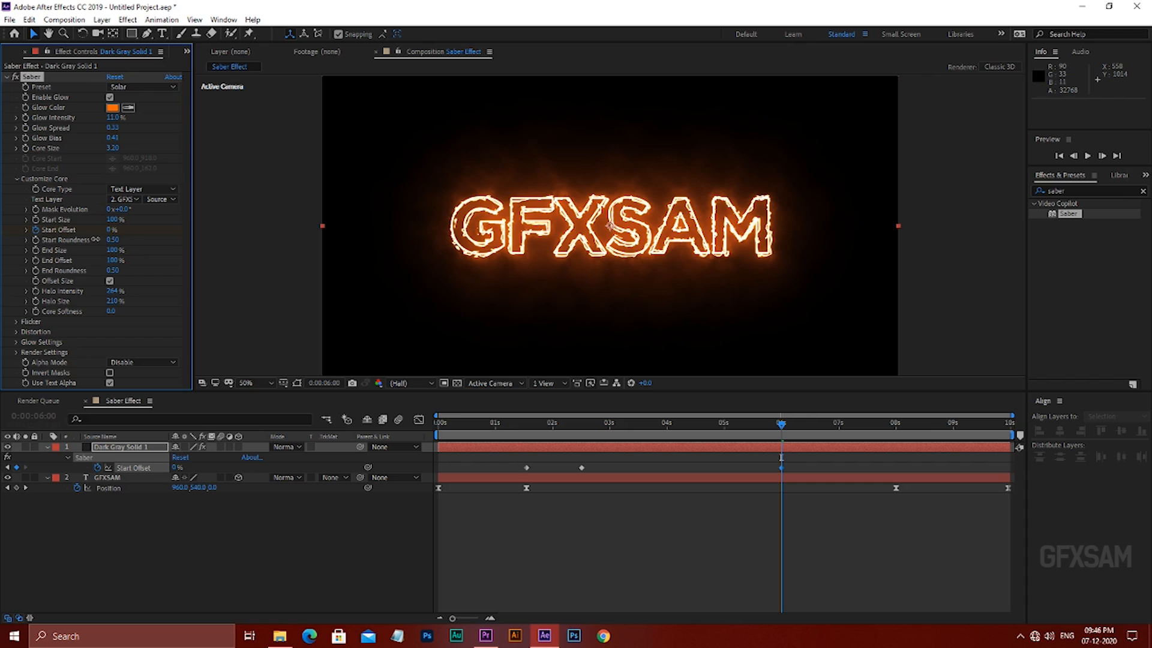
left_click_drag(788, 424, 839, 424)
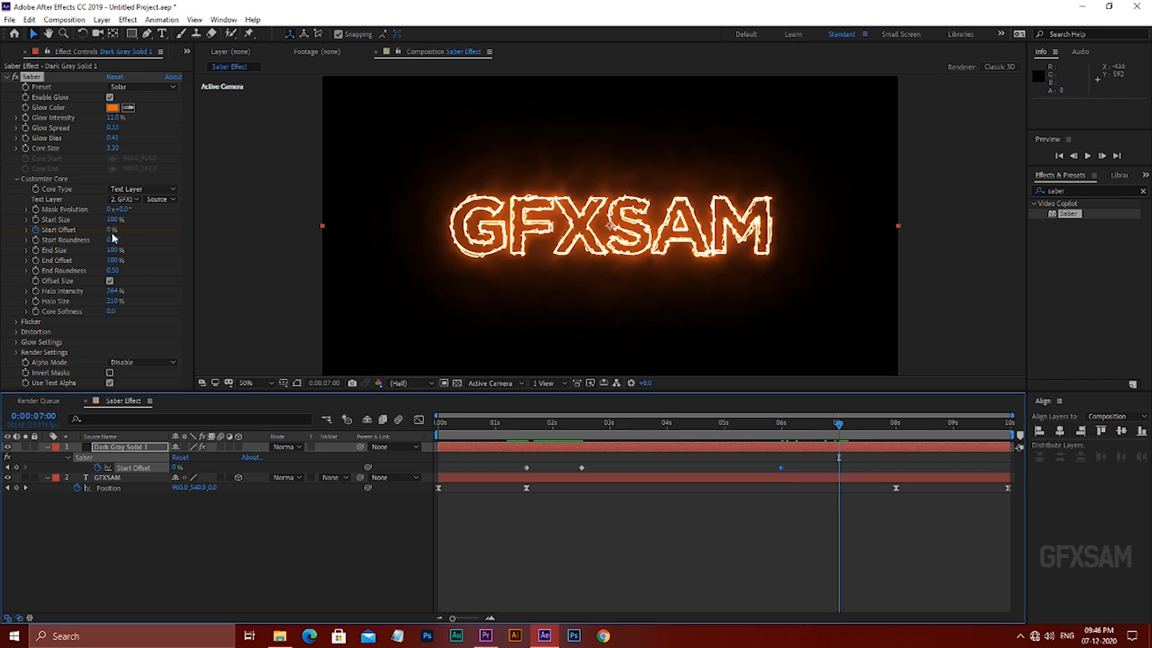
left_click_drag(112, 232, 161, 232)
- Change the Start Offset keyframe at 0:00:07:00 to 47% and add a 100% keyframe at 0:00:08:00
left_click_drag(838, 424, 896, 424)
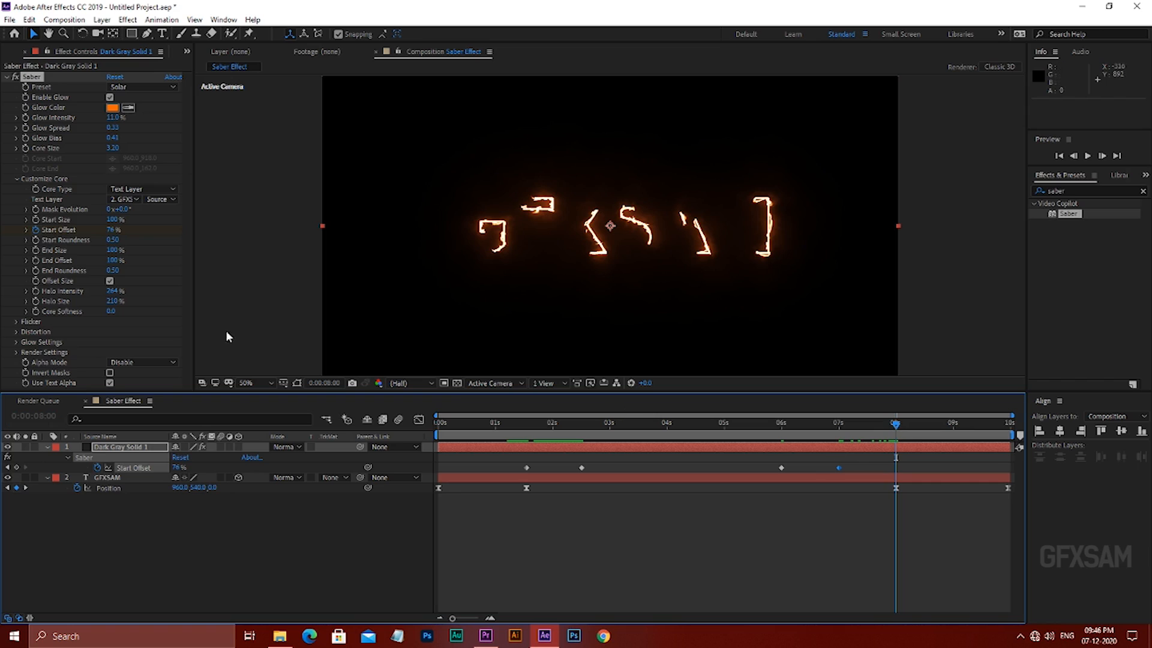
left_click(840, 430)
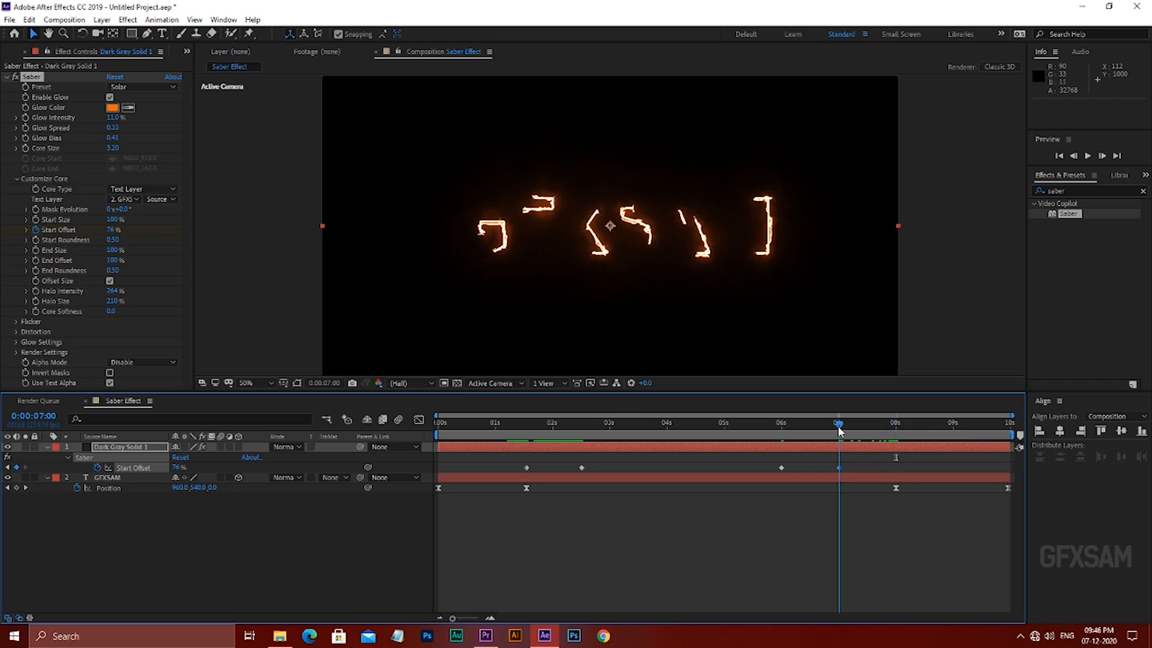
left_click_drag(111, 229, 93, 230)
left_click(898, 428)
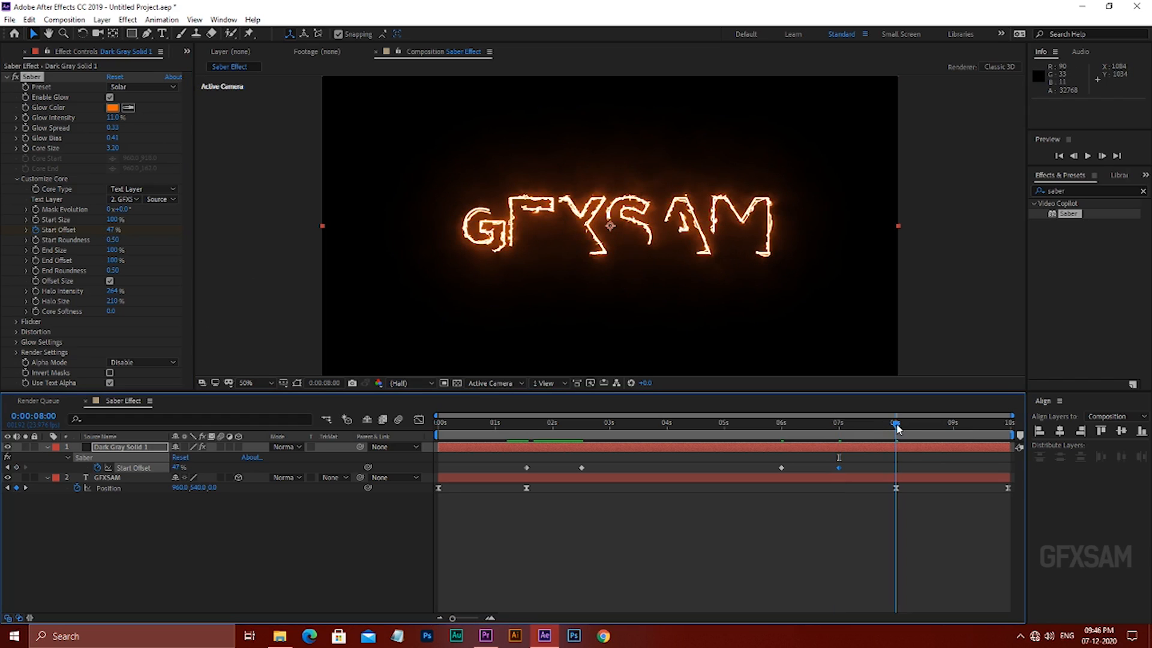
left_click_drag(114, 230, 103, 229)
left_click_drag(65, 229, 156, 229)
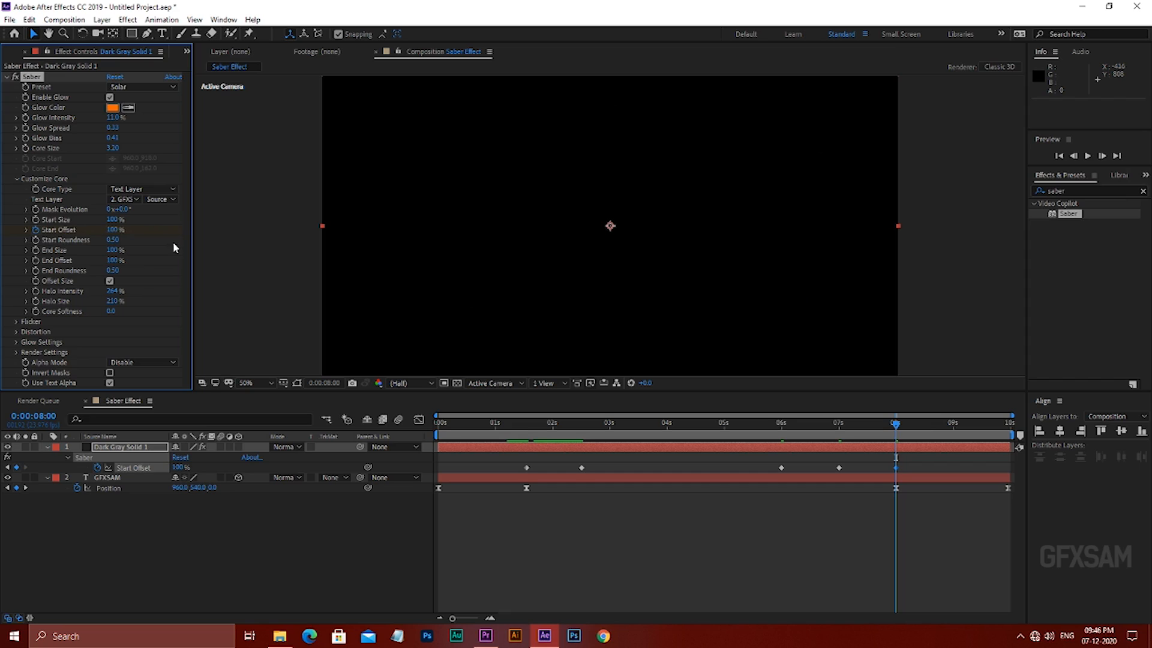
- Keyframe Saber's End Offset from 0% at 0:00:01:13 to 100% at 0:00:02:11
left_click(36, 250)
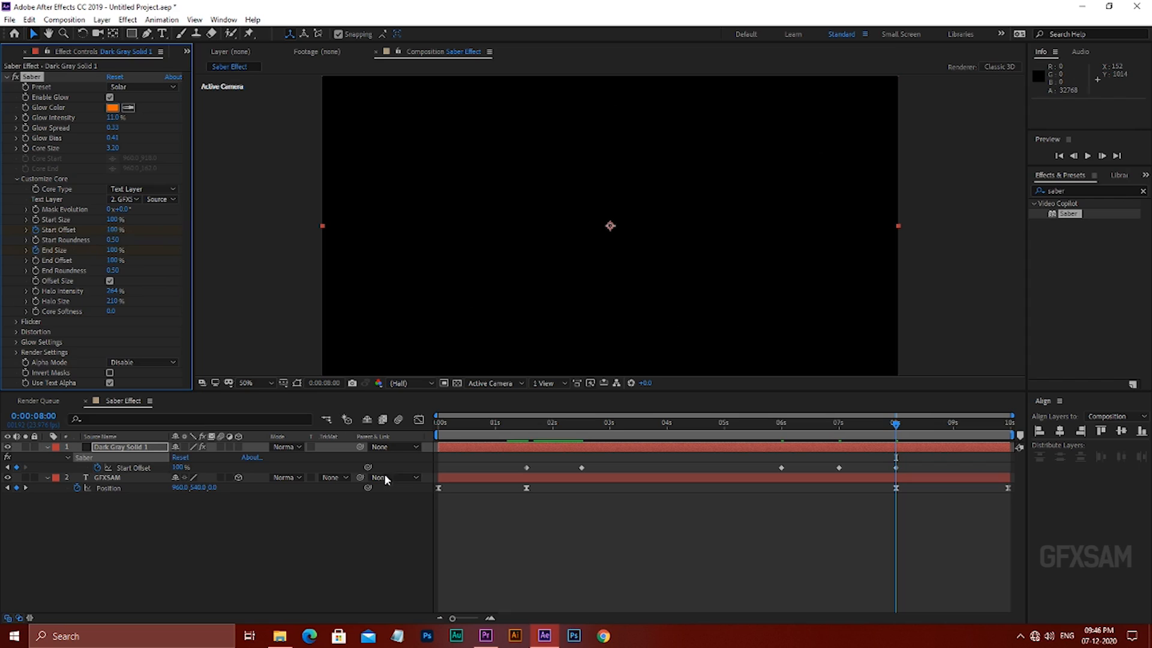
key("ctrl+z")
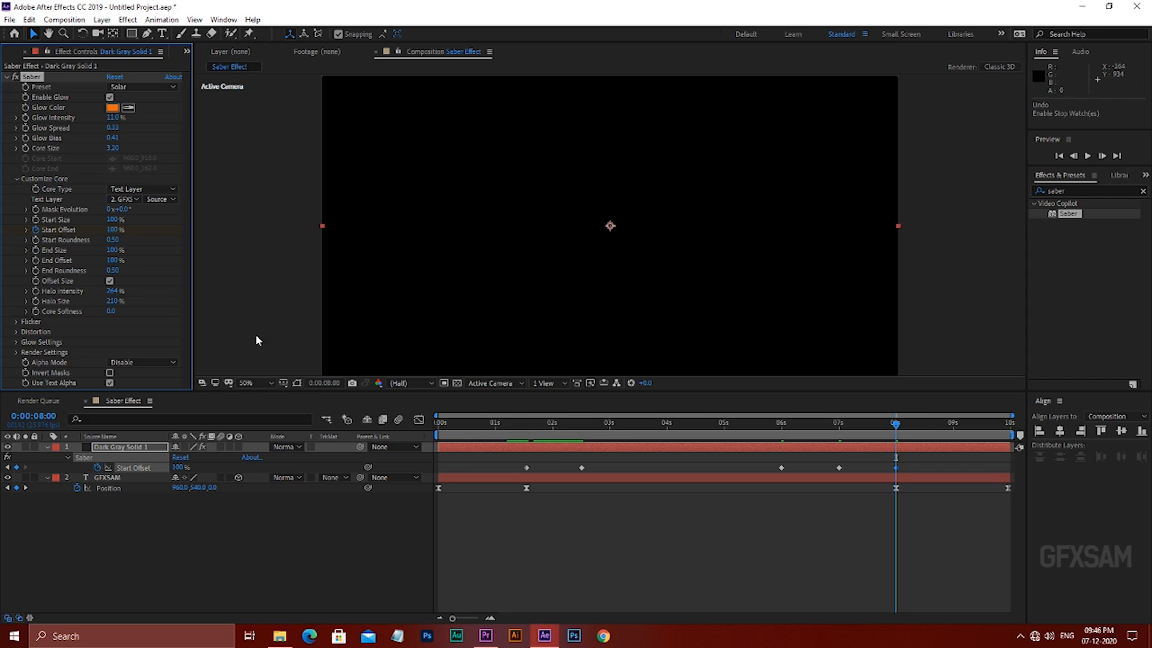
left_click(526, 423)
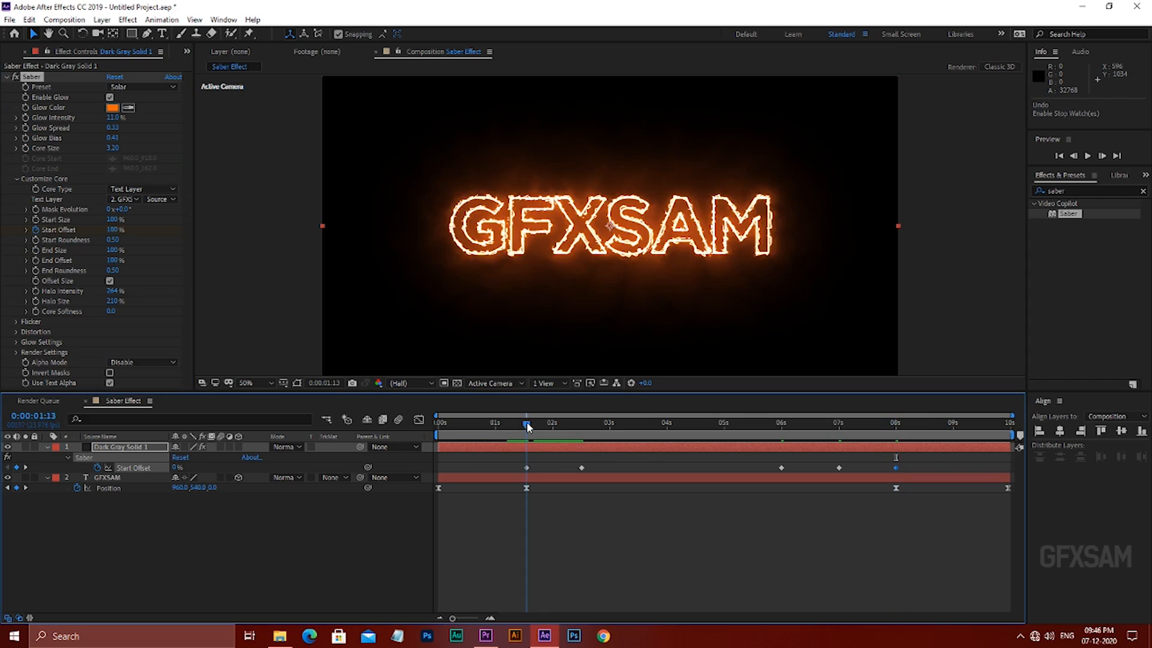
left_click(36, 262)
left_click_drag(116, 261, 27, 264)
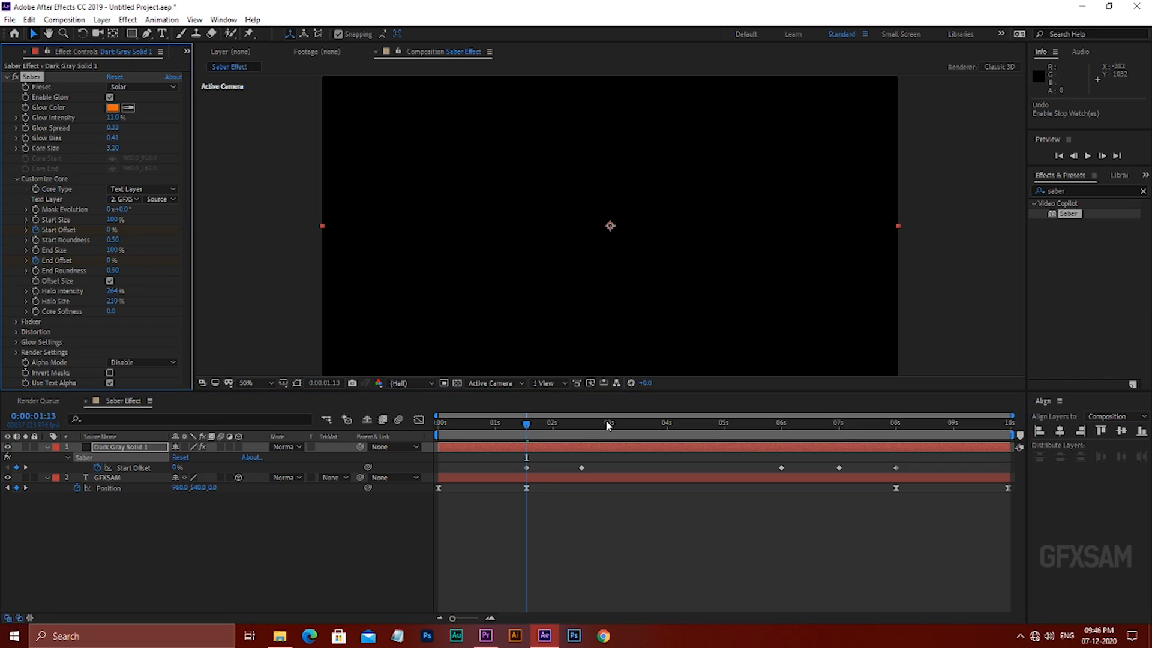
left_click(583, 423)
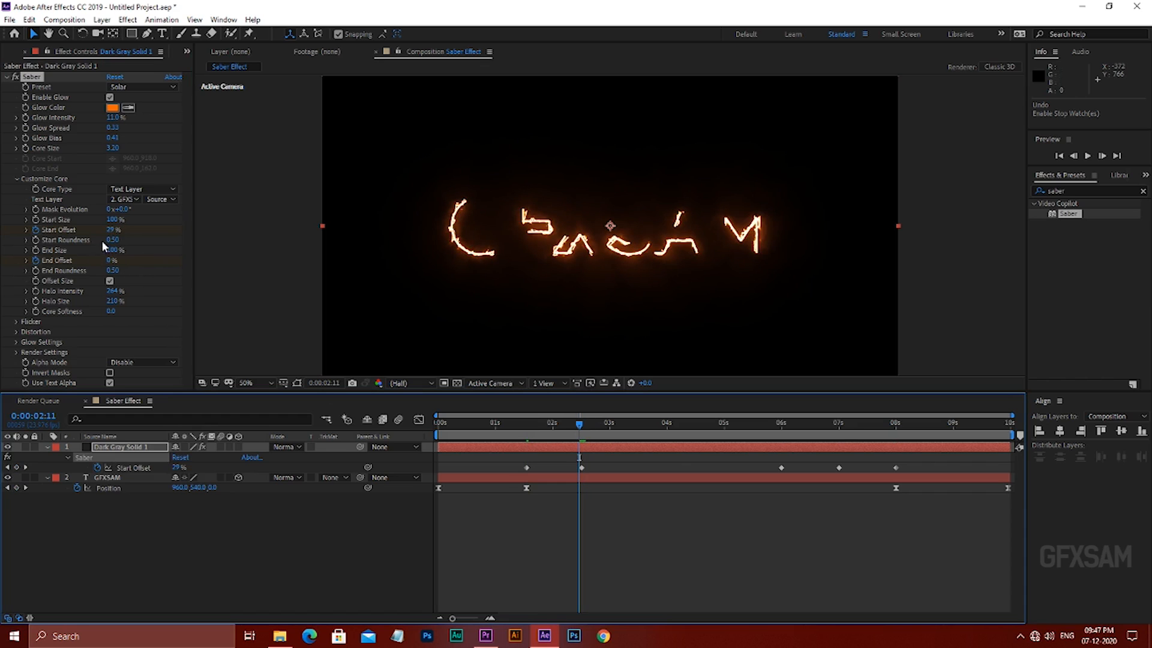
left_click_drag(112, 260, 175, 262)
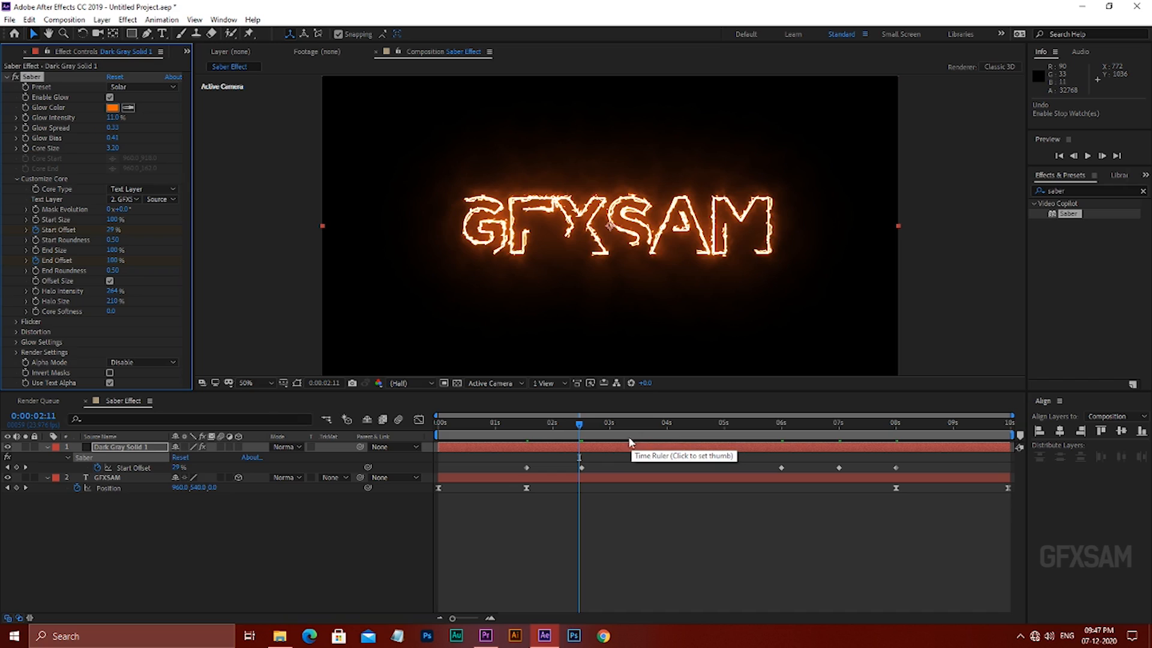
- Add End Offset keyframes of 76% at 0:00:07:00 and 0% at 0:00:08:00
left_click_drag(731, 435, 838, 447)
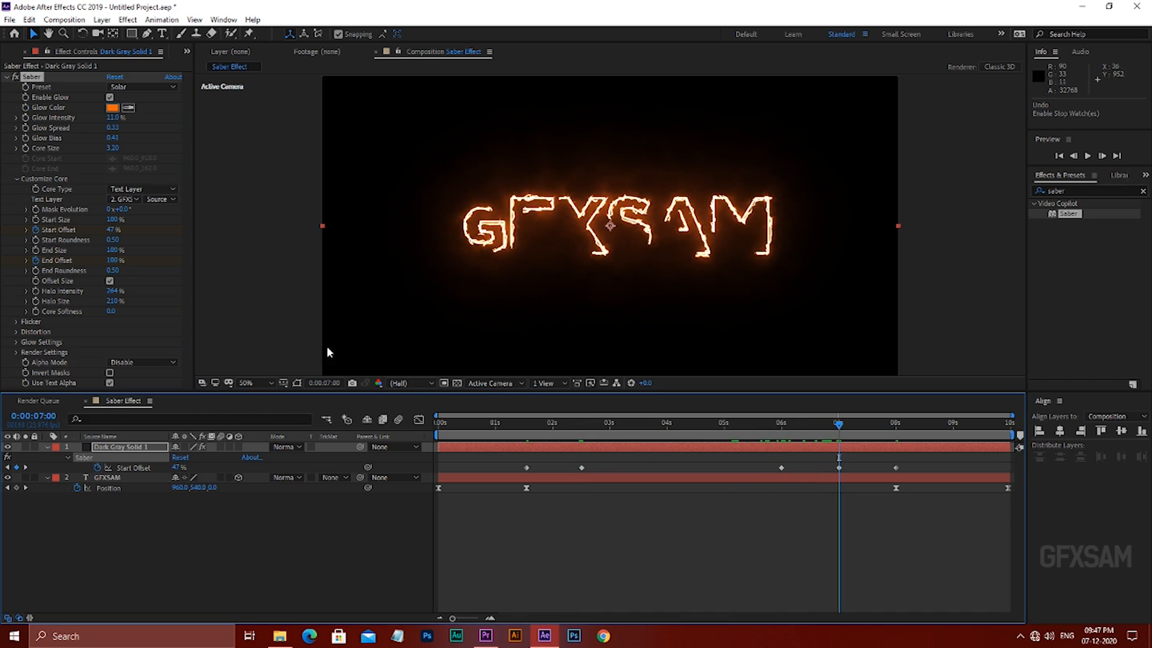
left_click_drag(115, 260, 100, 260)
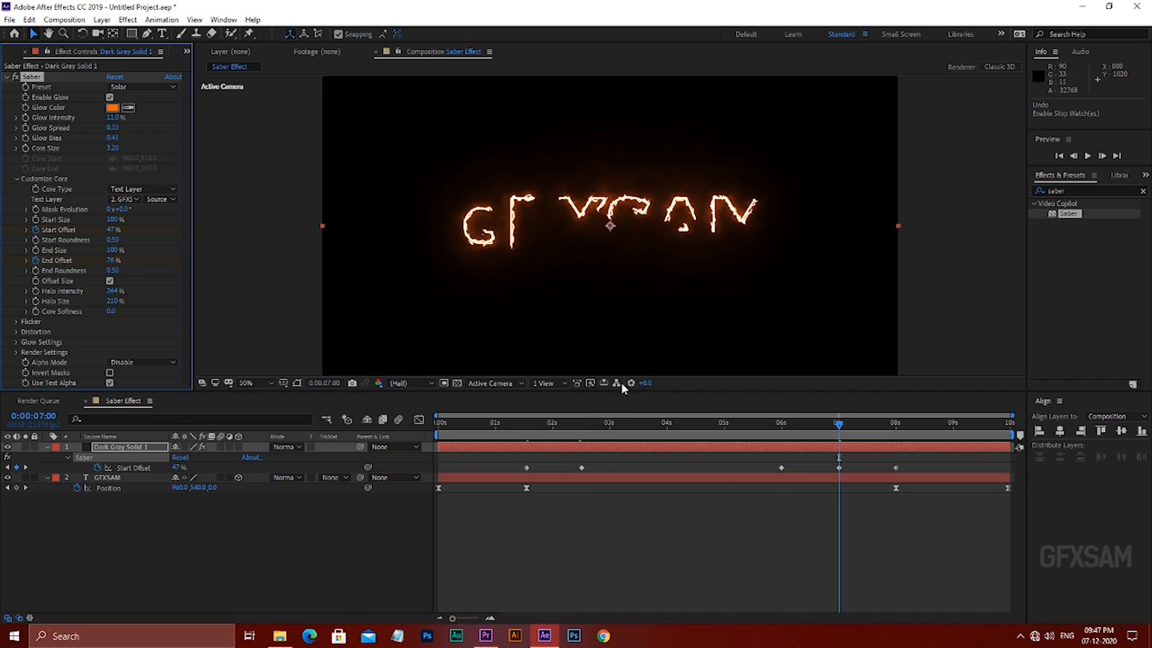
left_click(893, 427)
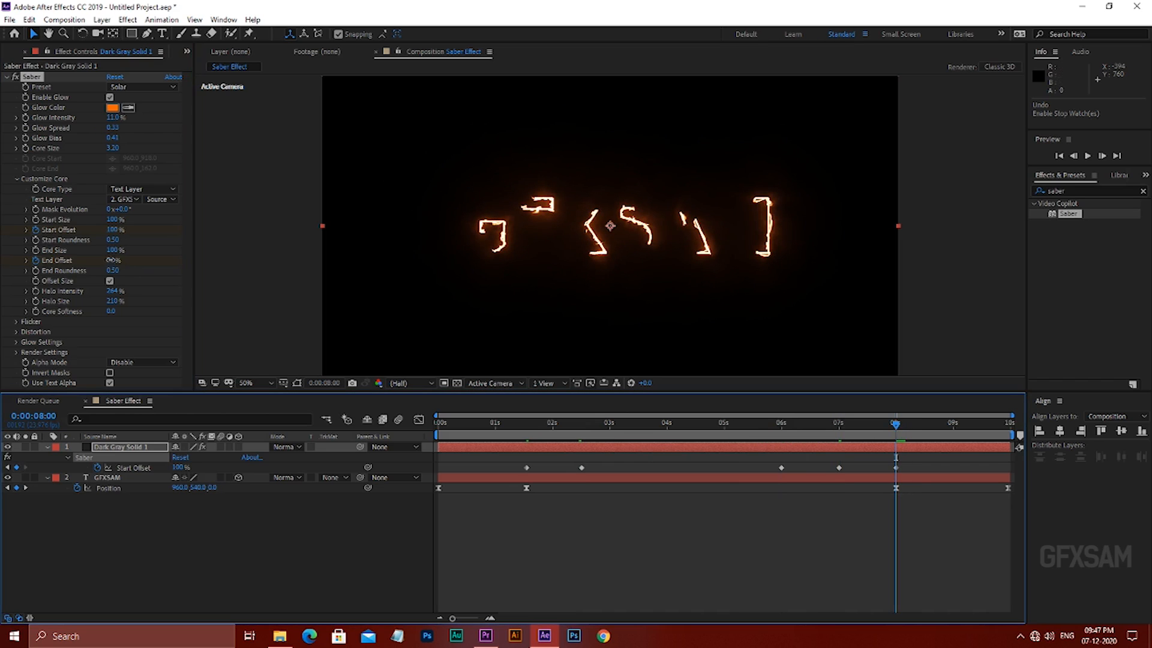
left_click_drag(113, 260, 63, 261)
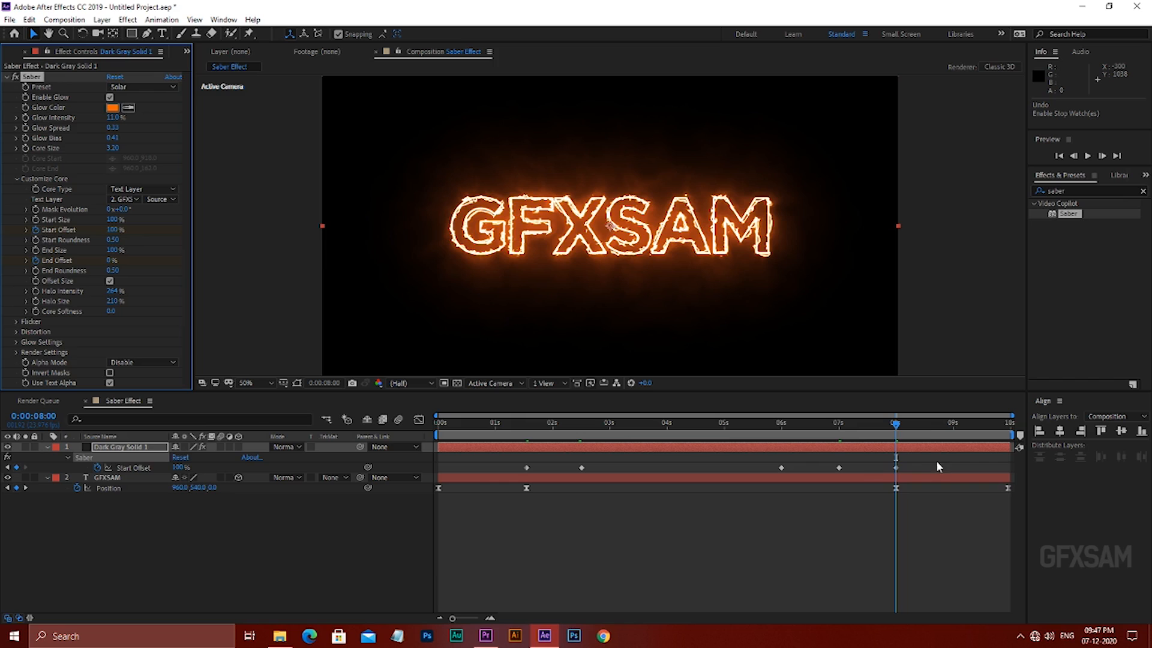
- Reveal all modified Saber properties of the solid, including the Start Offset and End Offset keyframes
left_click(336, 568)
key("u")
key("u")
key("u")
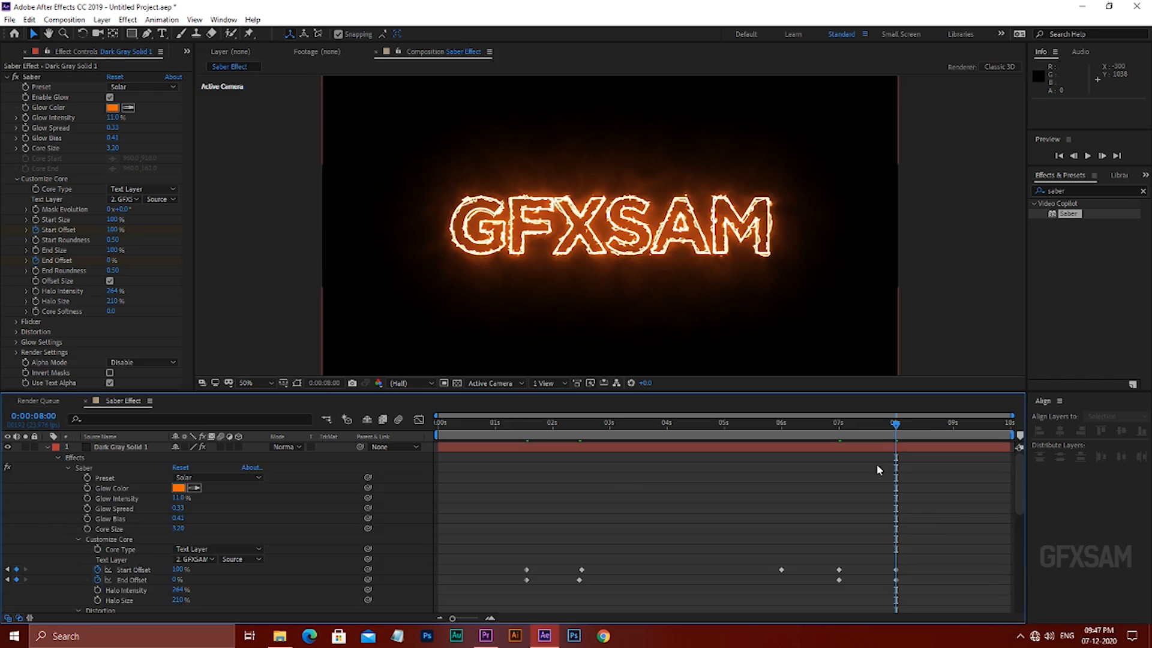
scroll(954, 519, "down", 3)
- Align the second Start Offset keyframe with the End Offset keyframe at 0:00:02:11
left_click_drag(941, 478, 468, 547)
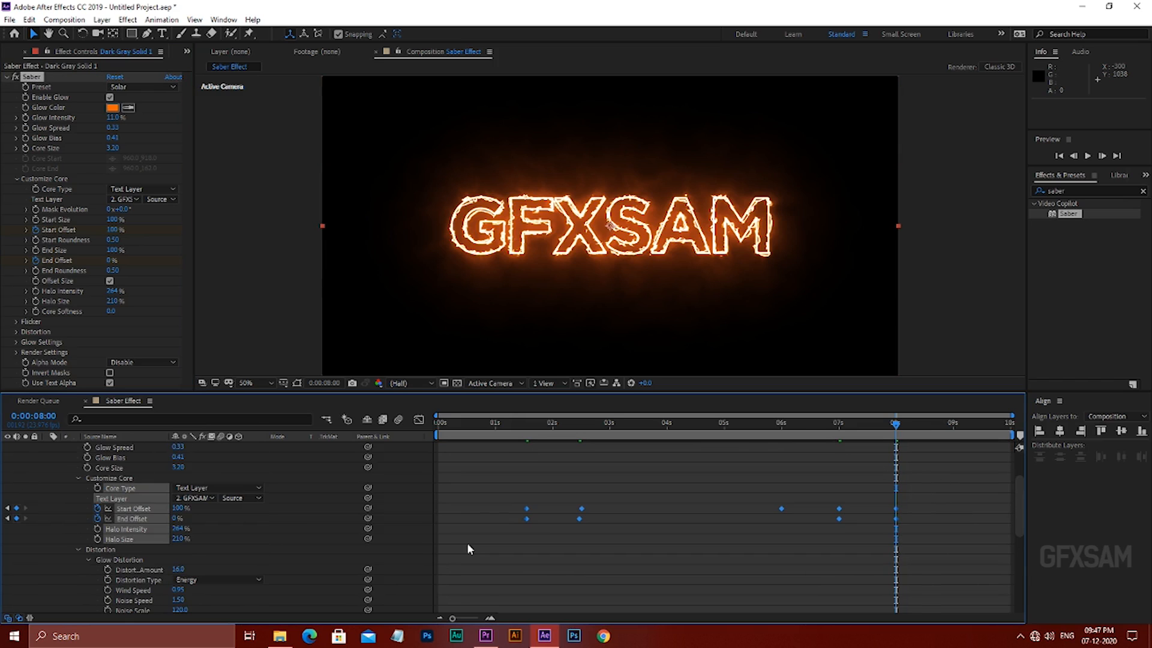
left_click(581, 509)
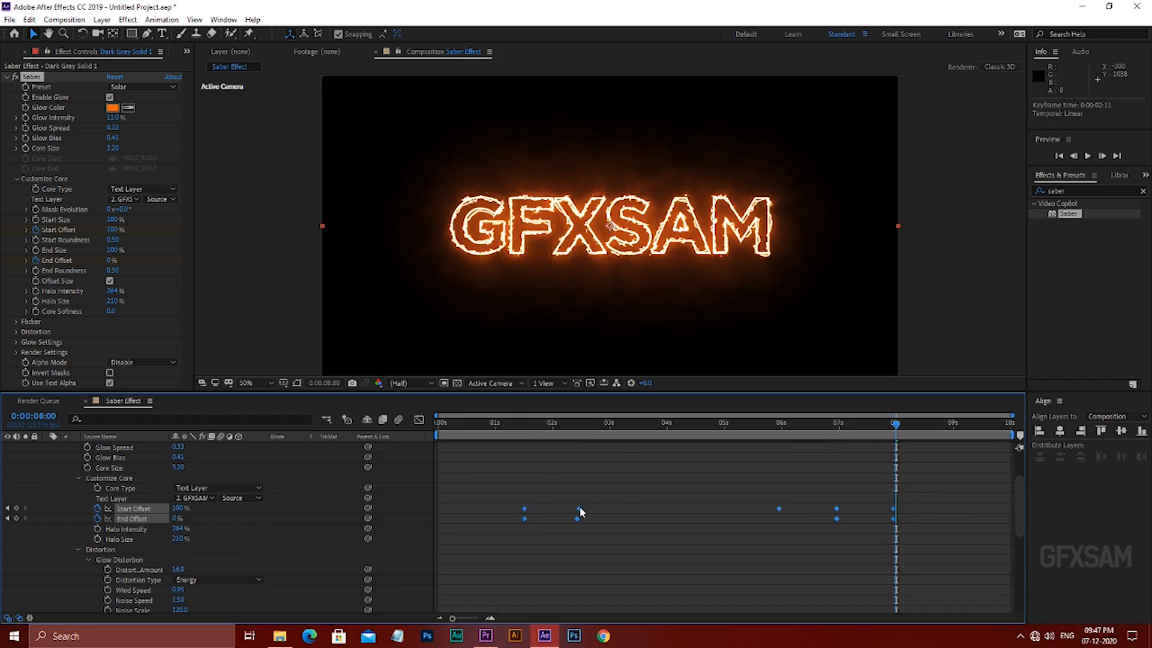
left_click(613, 504)
key("ctrl+z")
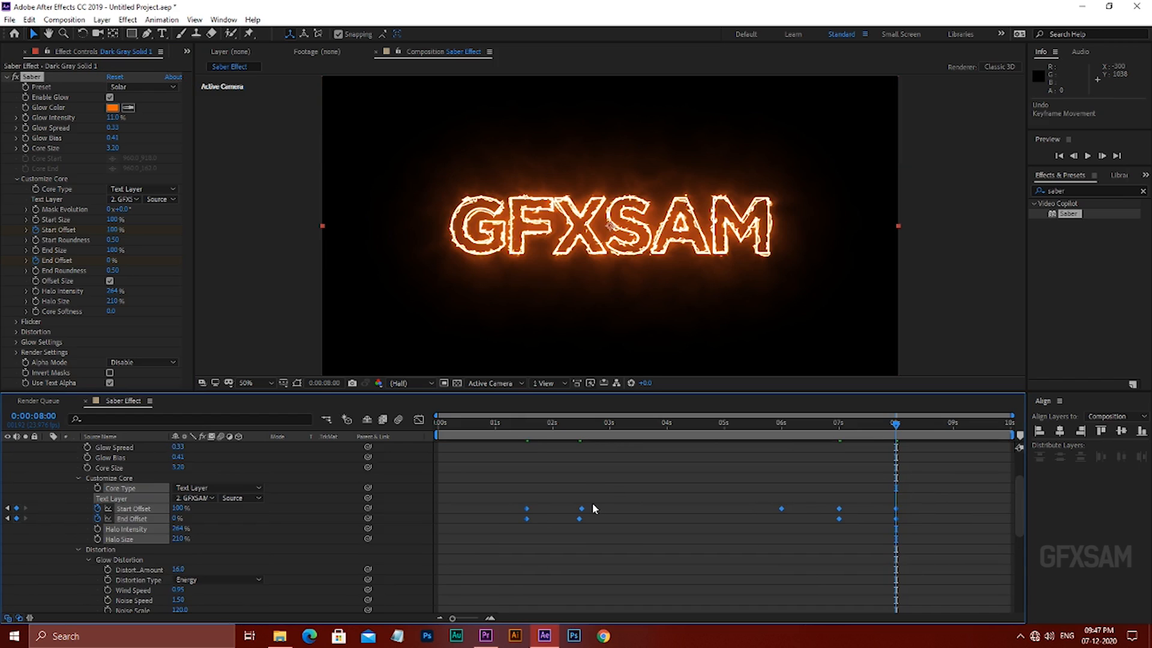
left_click_drag(582, 509, 579, 509)
- Apply Easy Ease to all Start Offset and End Offset keyframes and reshape the entrance speed curve into a sharp peak
left_click_drag(977, 484, 452, 541)
key("F9")
left_click(418, 419)
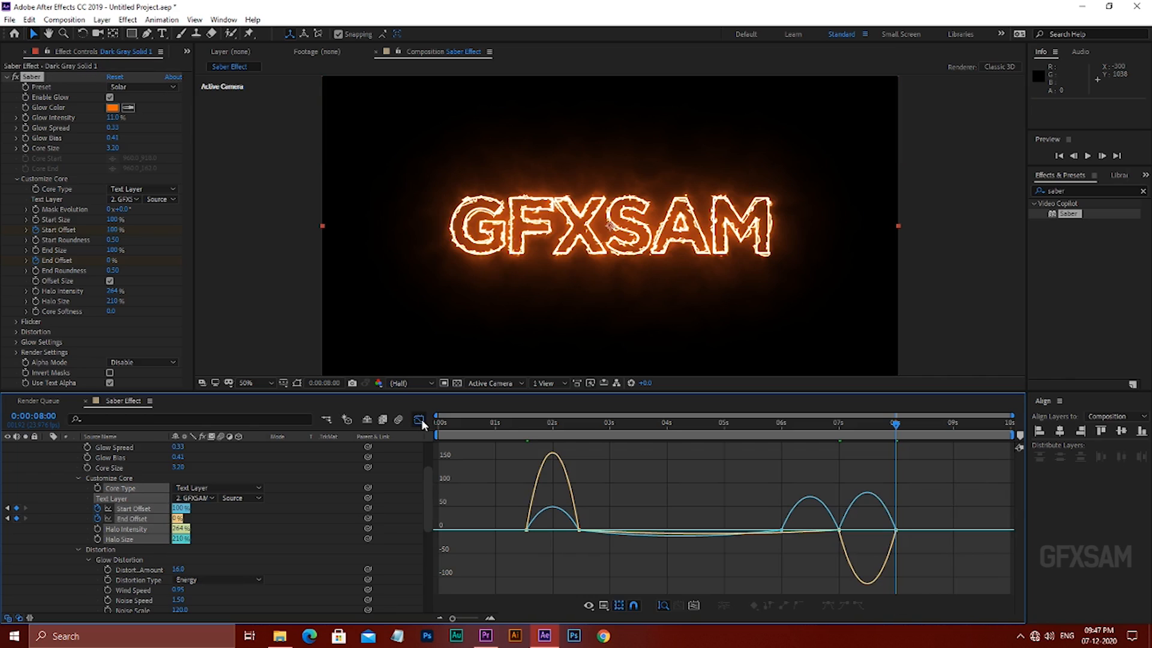
left_click_drag(533, 527, 556, 558)
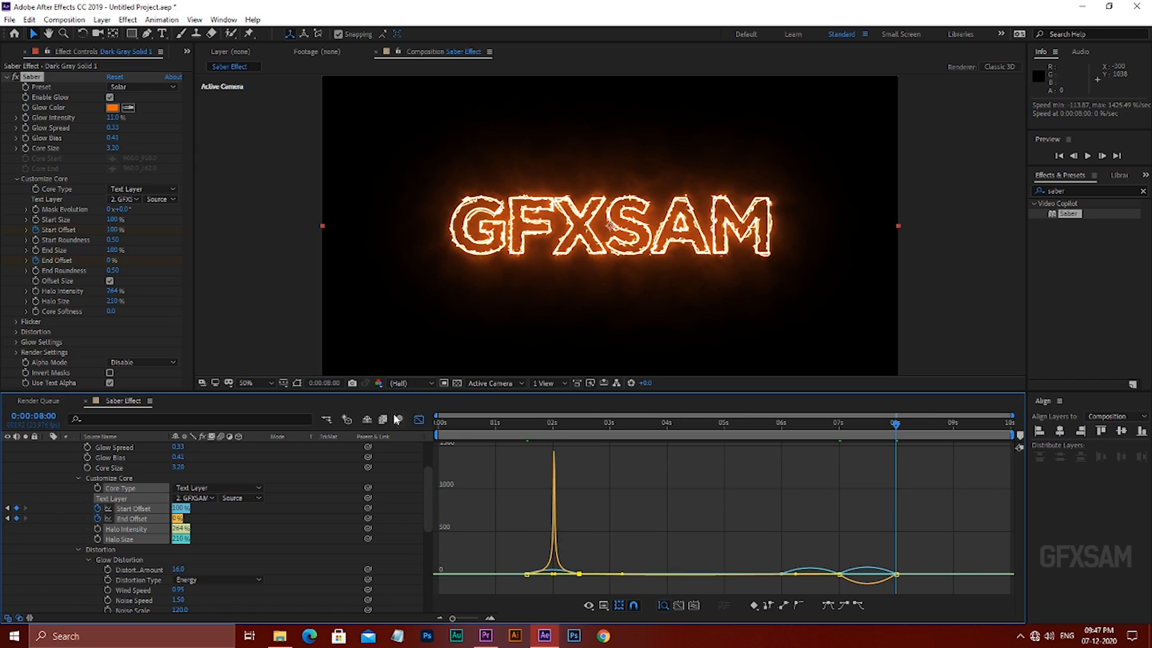
- Return from the graph editor to the layer view and set the Saber solid's blending mode to Add
left_click(419, 420)
left_click_drag(558, 422, 256, 429)
key("u")
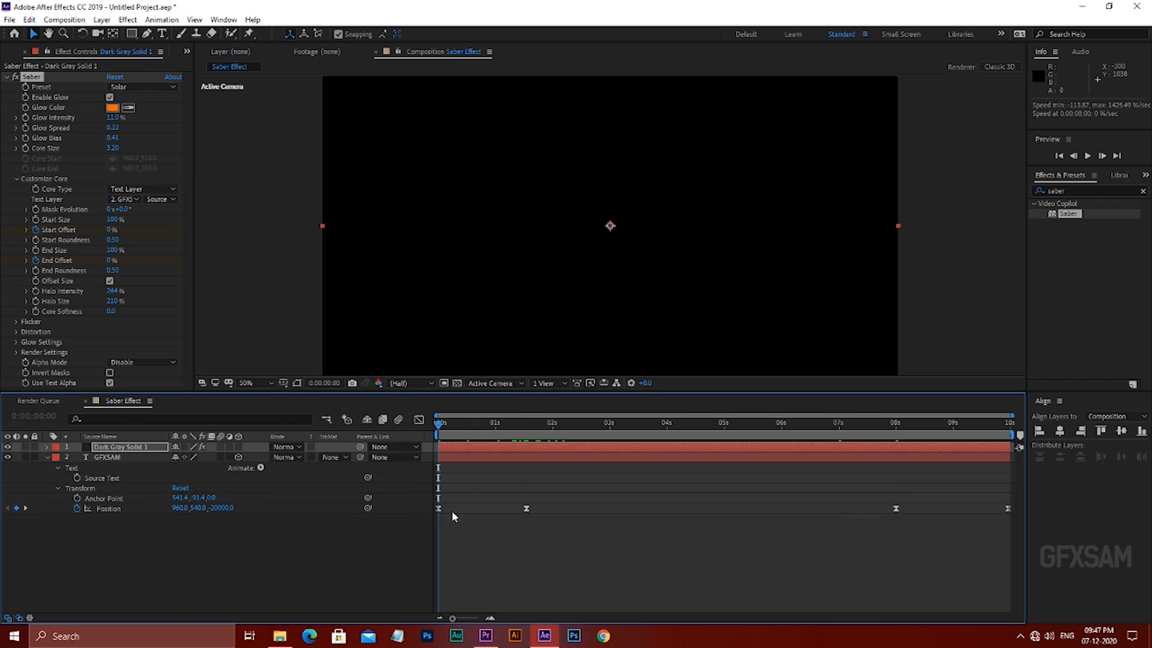
left_click(278, 447)
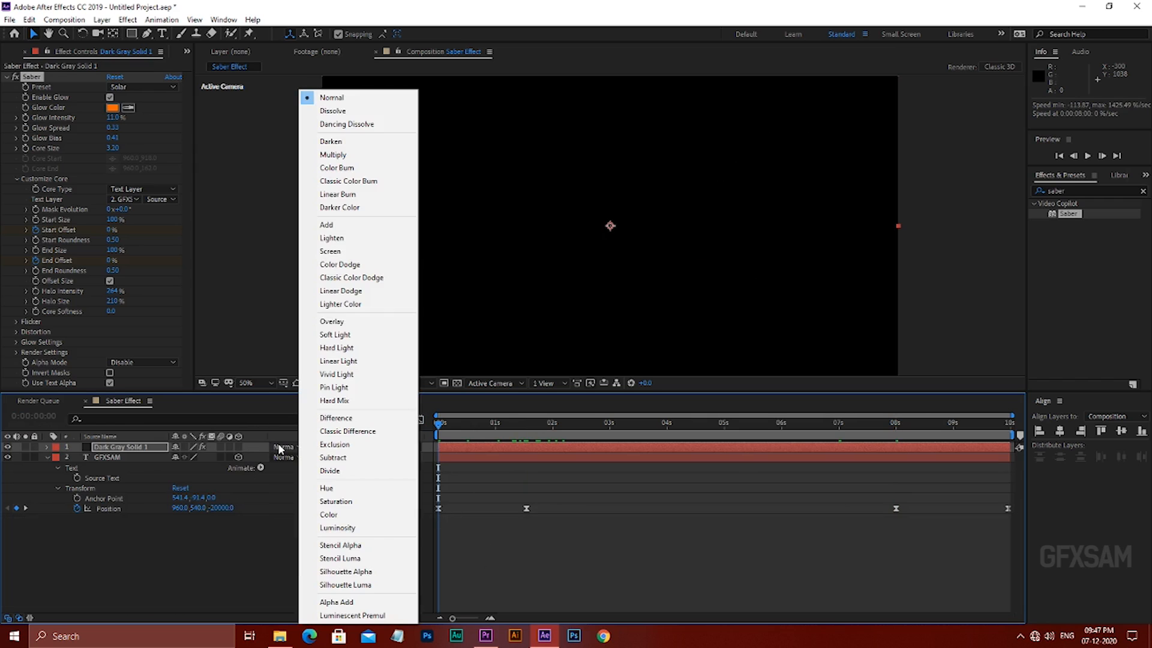
left_click(336, 228)
- Set the solid's End Offset to 100% at 0:00:08:00 and preview the animation from the start
left_click_drag(454, 437, 686, 456)
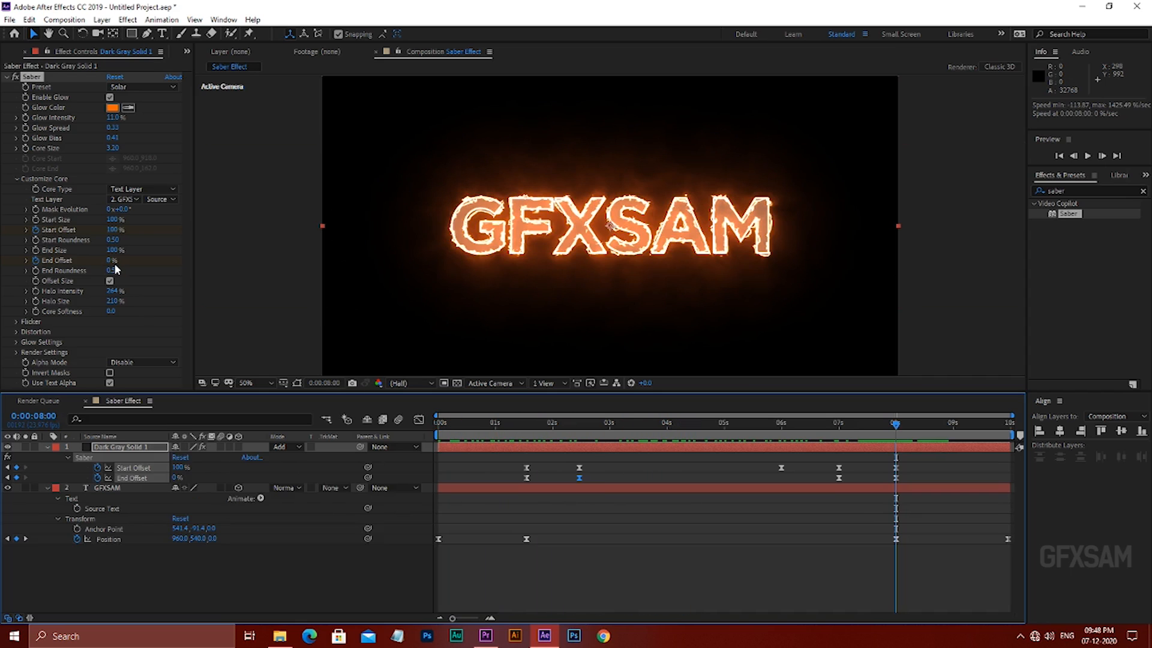
left_click_drag(111, 260, 172, 259)
left_click_drag(899, 424, 263, 484)
key("space")
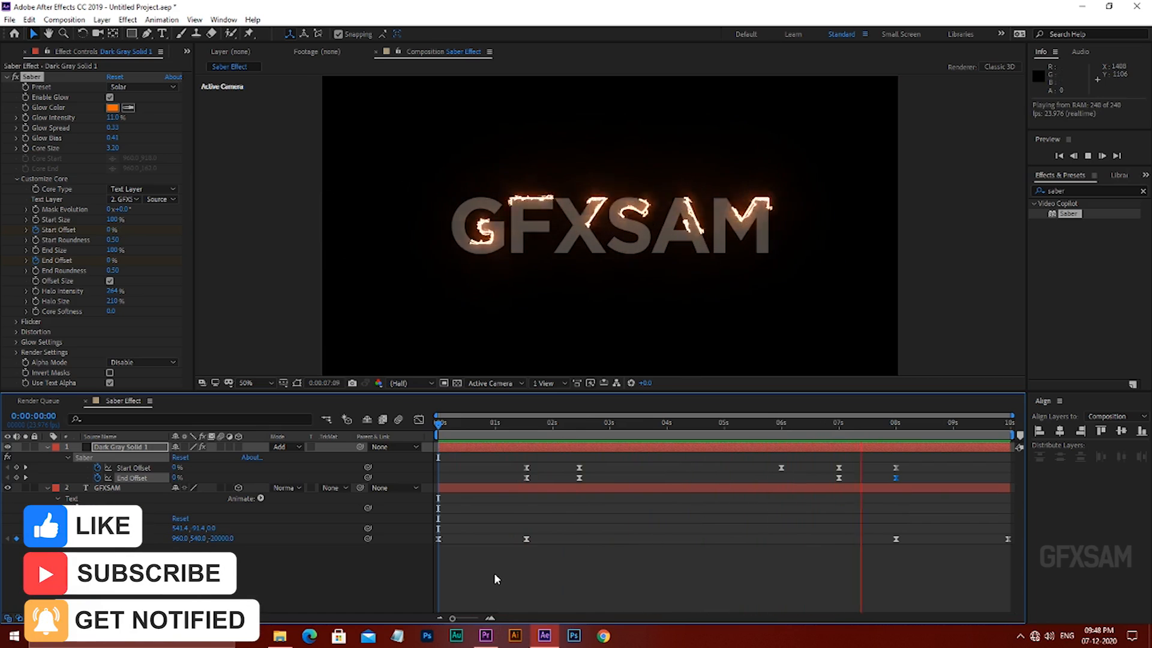
key("space")
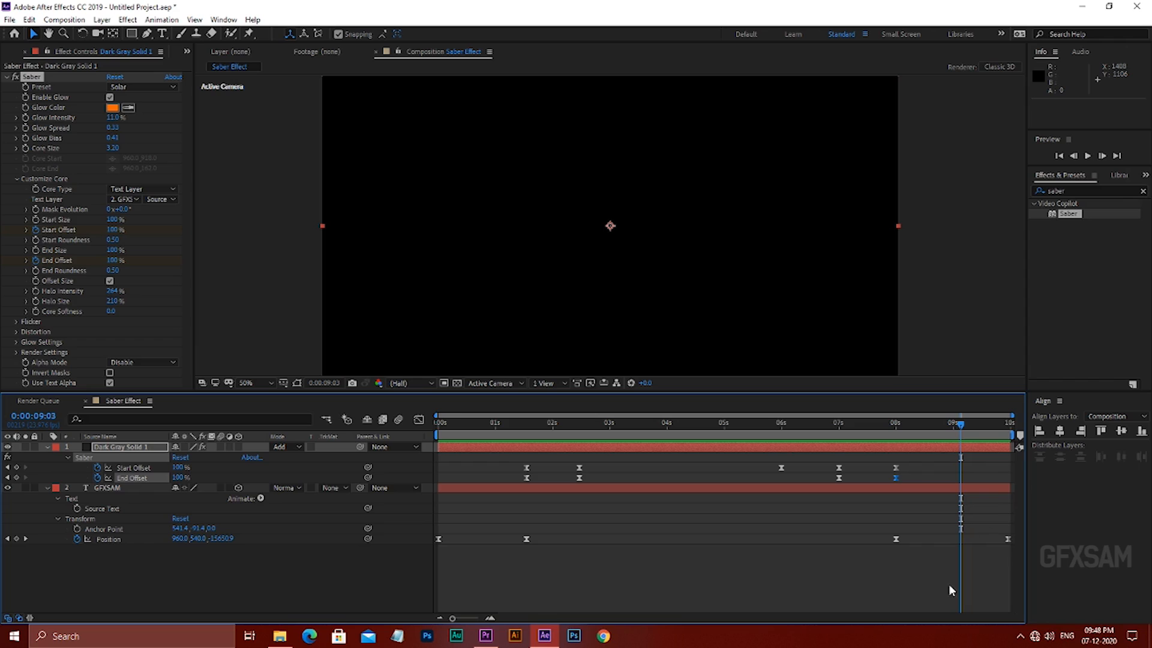
- Move the text's last Position keyframe to 0:00:09:00 and end the work area at that time
left_click_drag(1008, 538, 947, 539)
left_click_drag(961, 424, 953, 426)
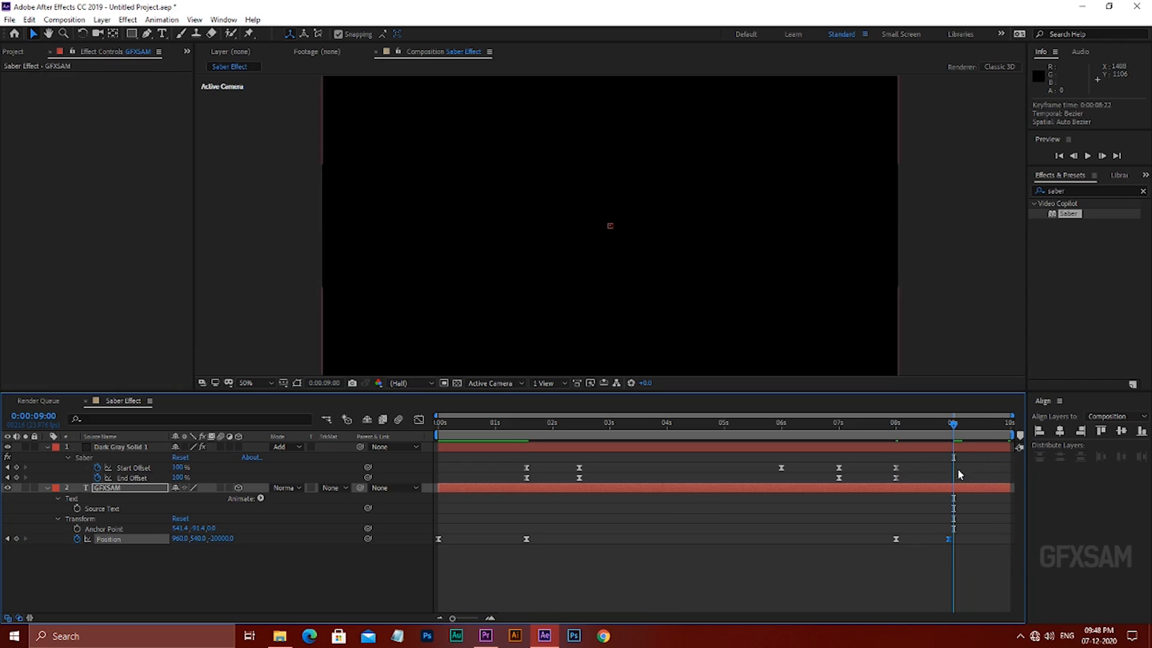
key("n")
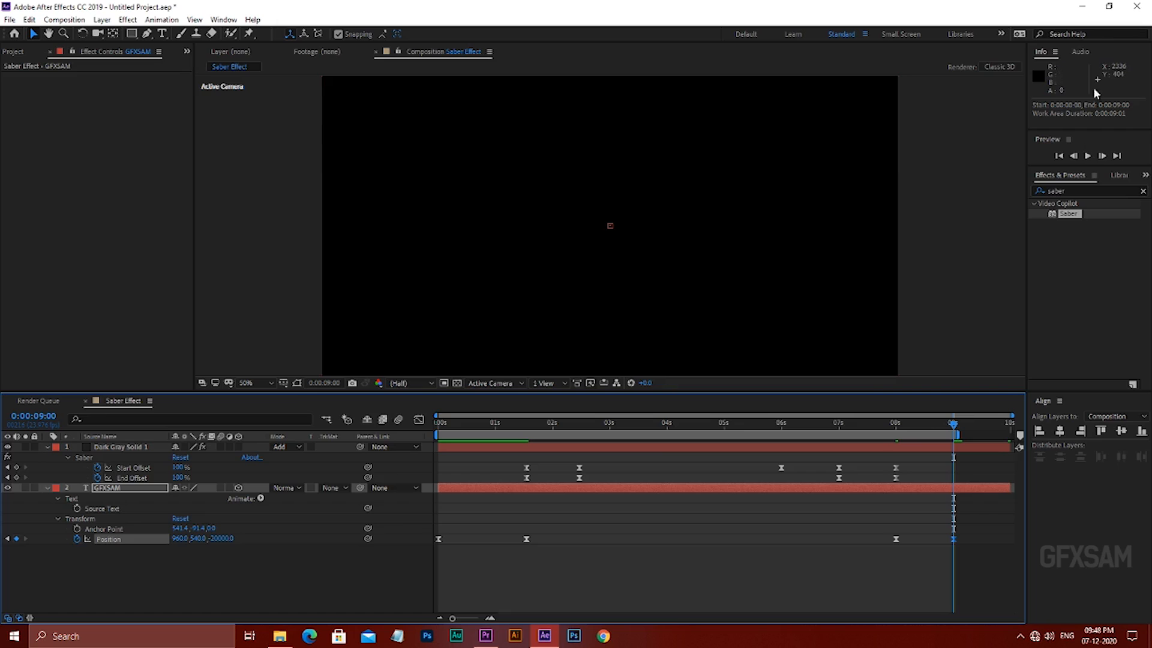
- Import the dark cinematic background video from File Explorer, place it below the text layer, and preview the composition
left_click(1082, 6)
left_click(279, 635)
left_click_drag(981, 183, 146, 571)
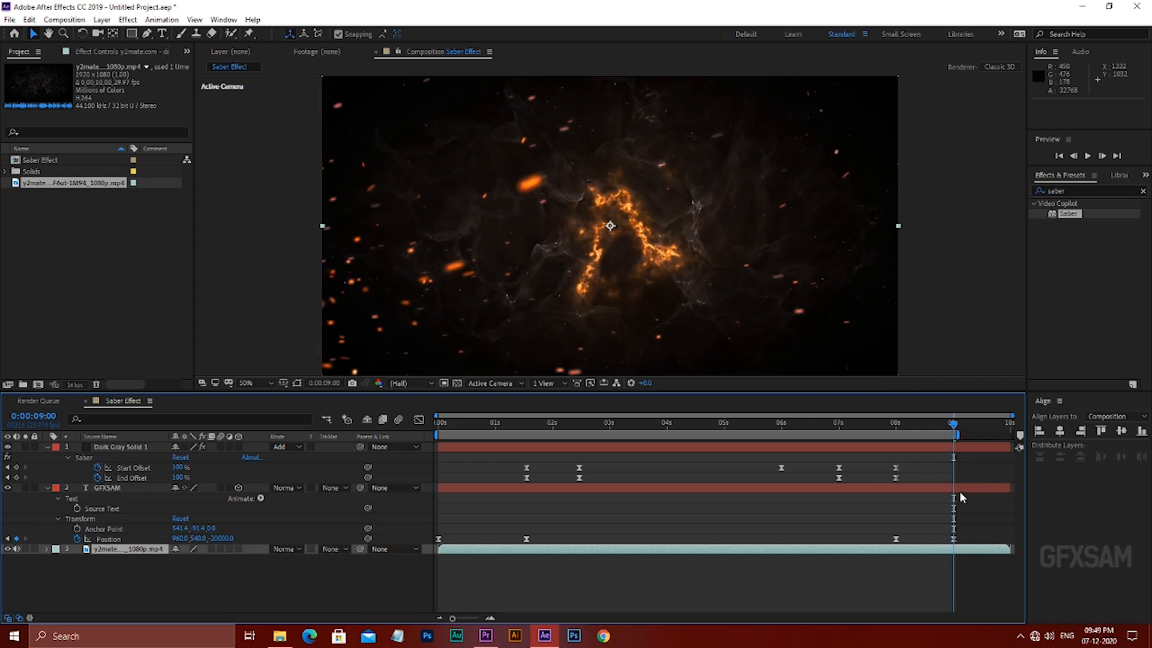
left_click_drag(954, 427, 328, 465)
left_click(810, 233)
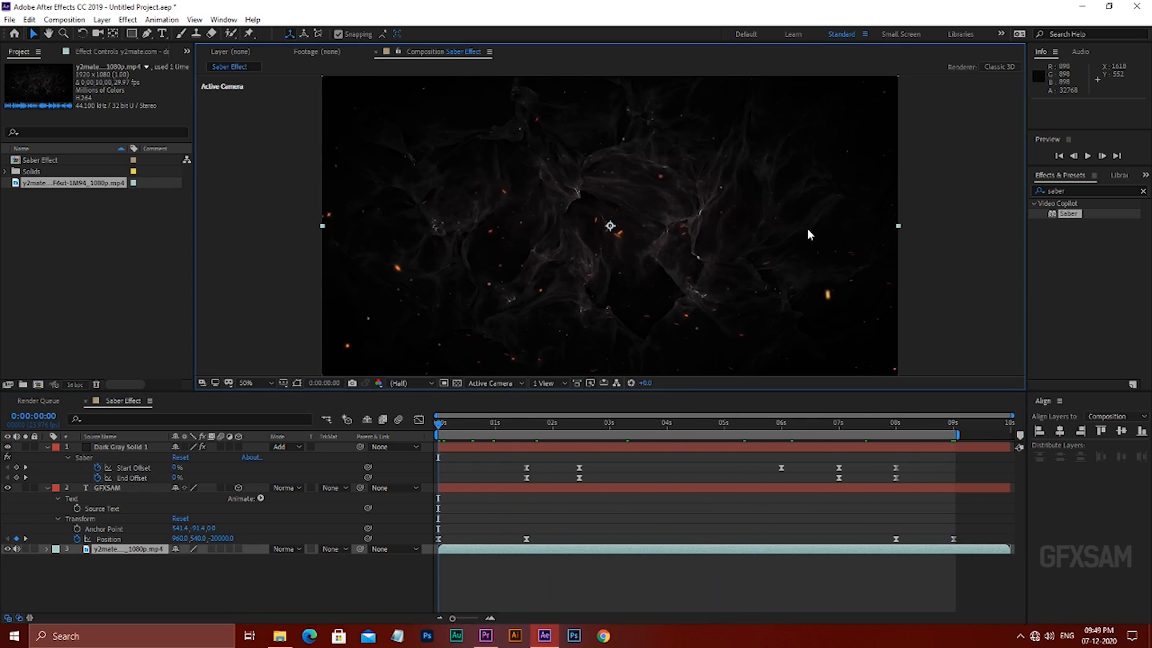
key("space")
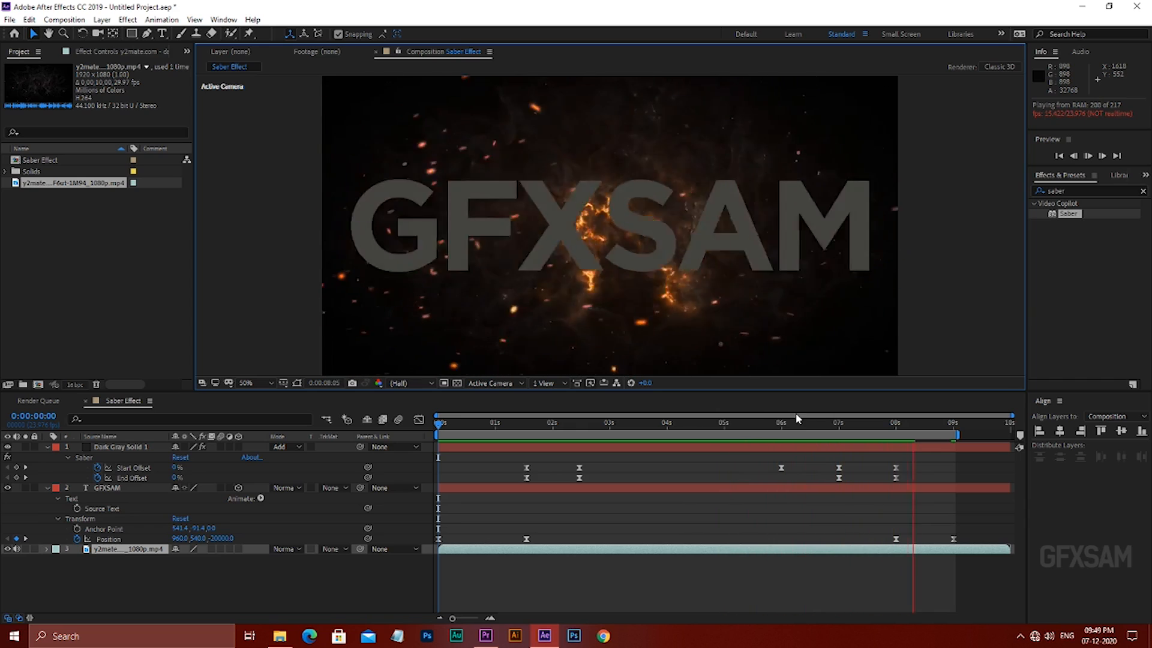
key("space")
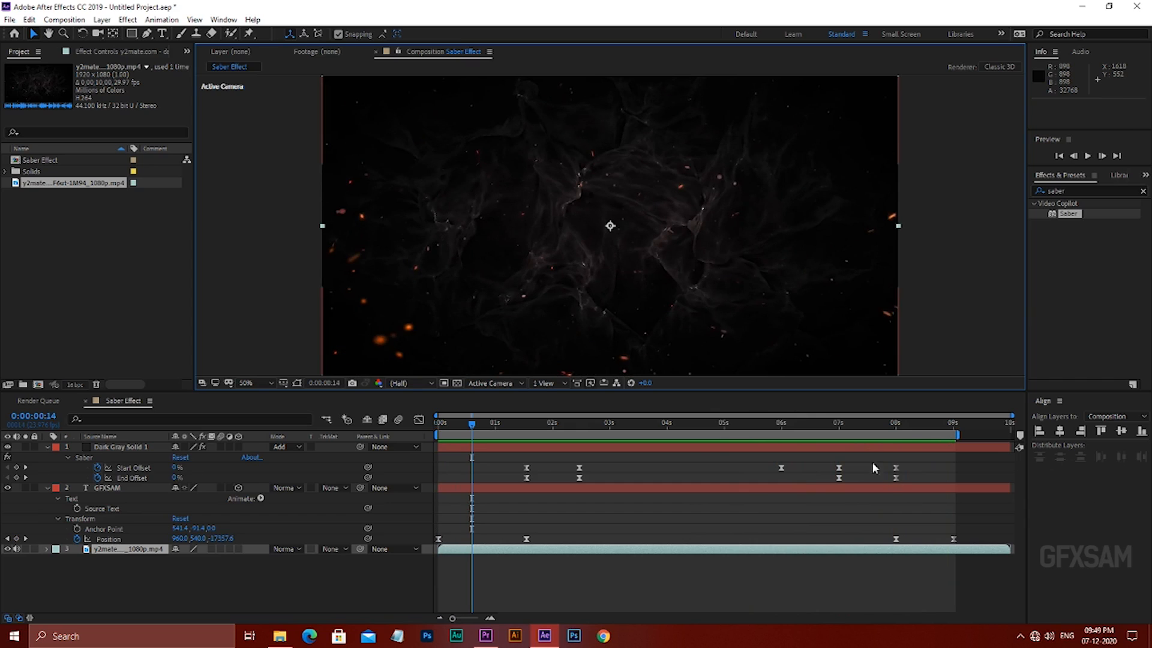
- Fade out the background video with Opacity keyframes of 100% at 0:00:08:00 and 0% at 0:00:09:00, and preview the result
left_click(897, 427)
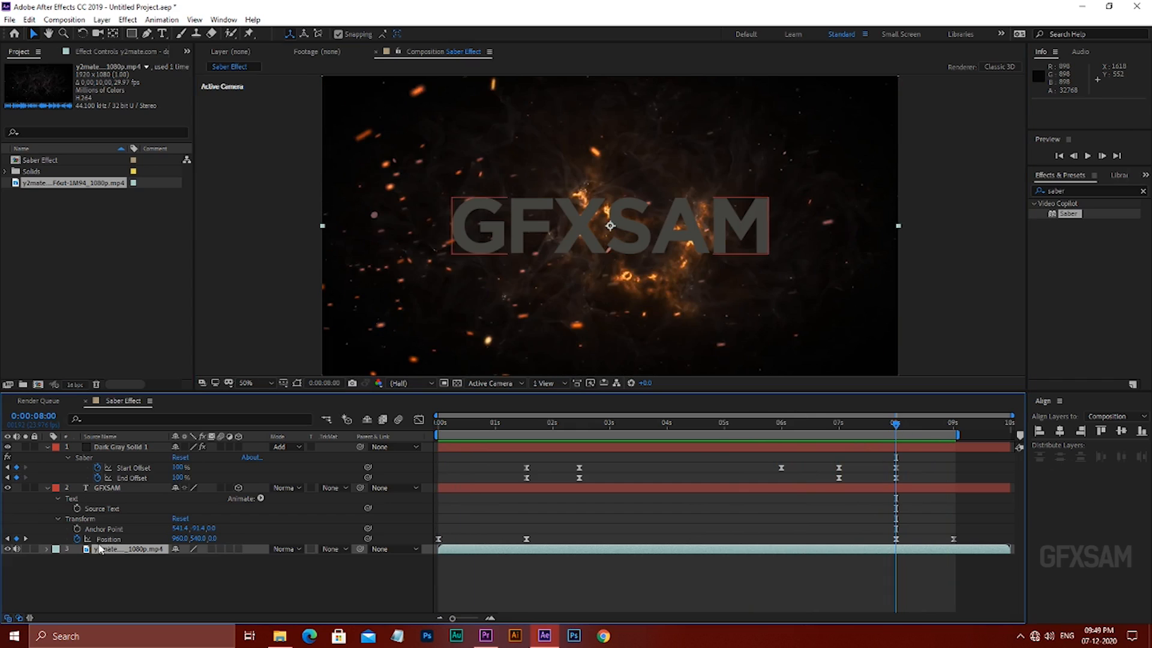
key("t")
left_click(77, 559)
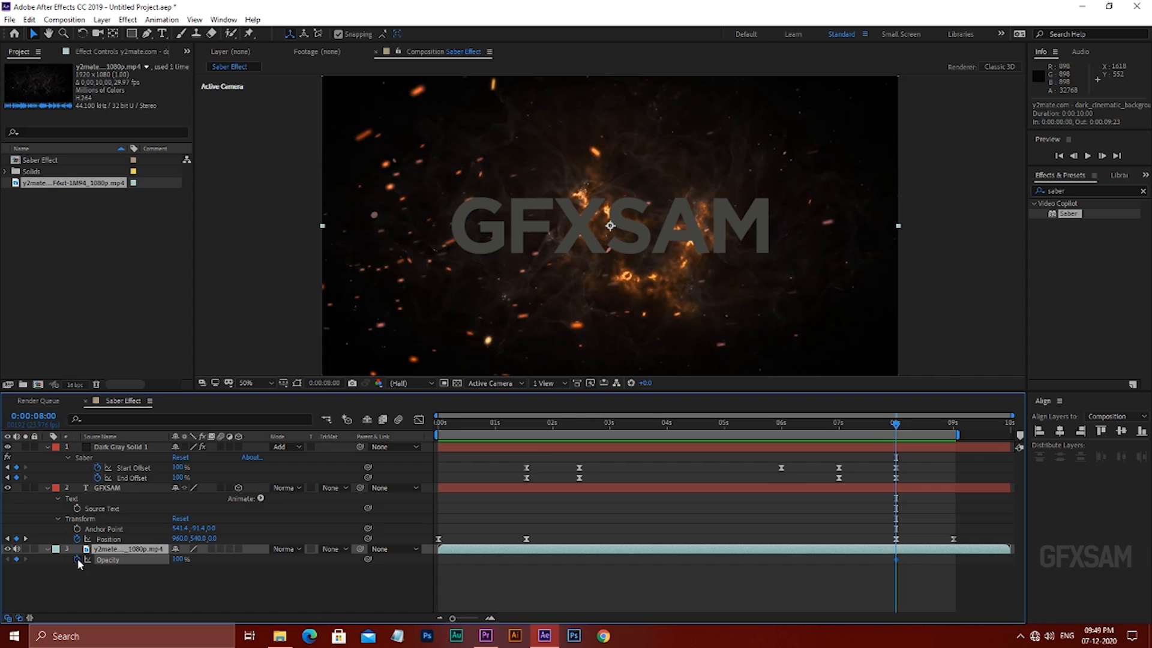
left_click(49, 448)
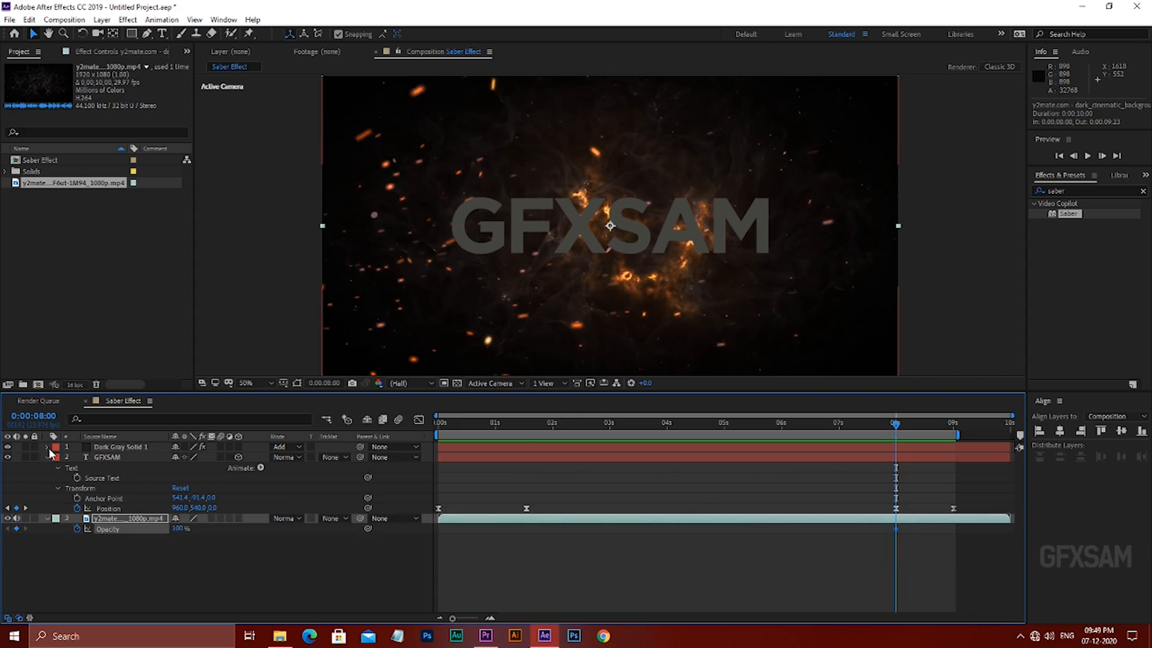
left_click(46, 458)
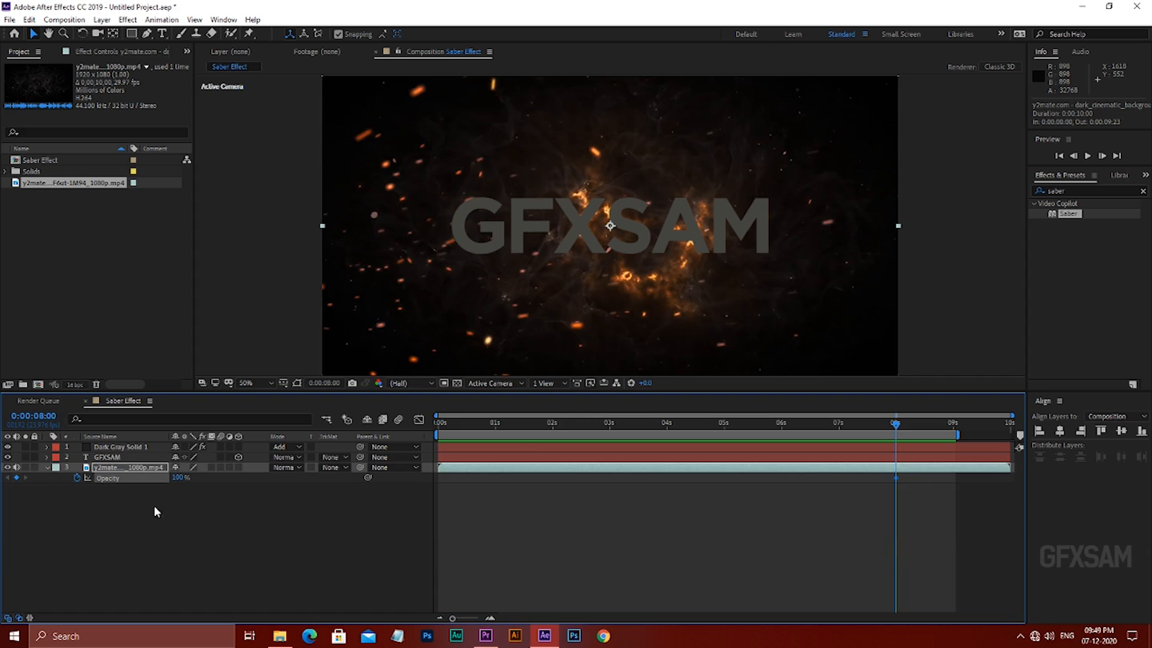
left_click(953, 428)
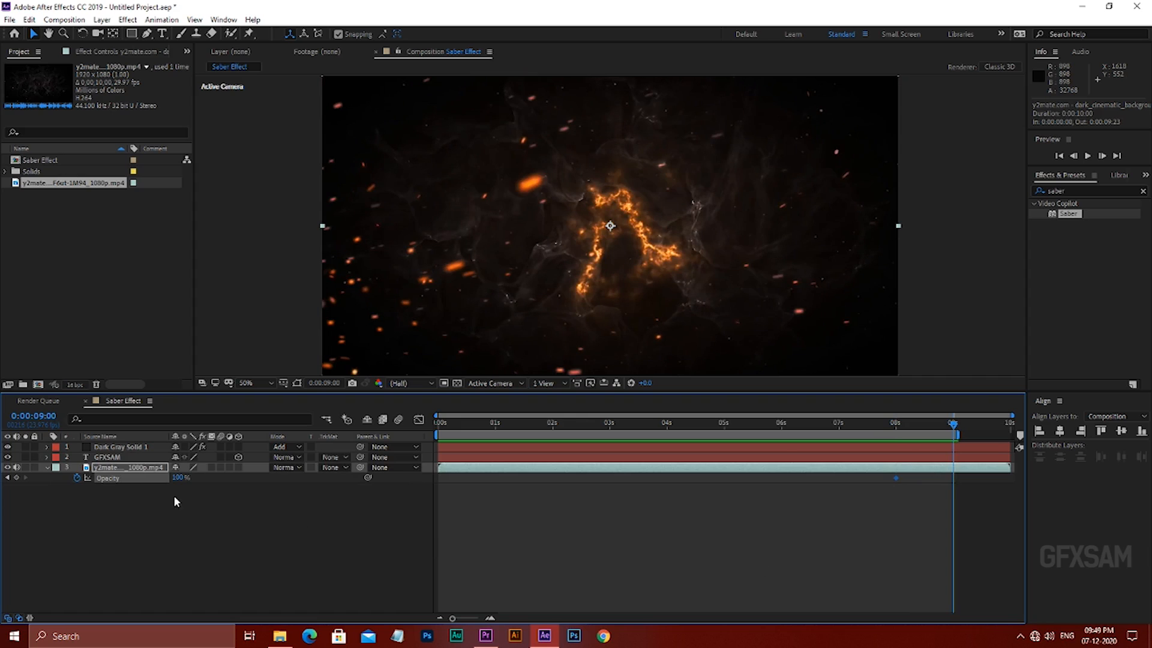
left_click_drag(177, 478, 108, 478)
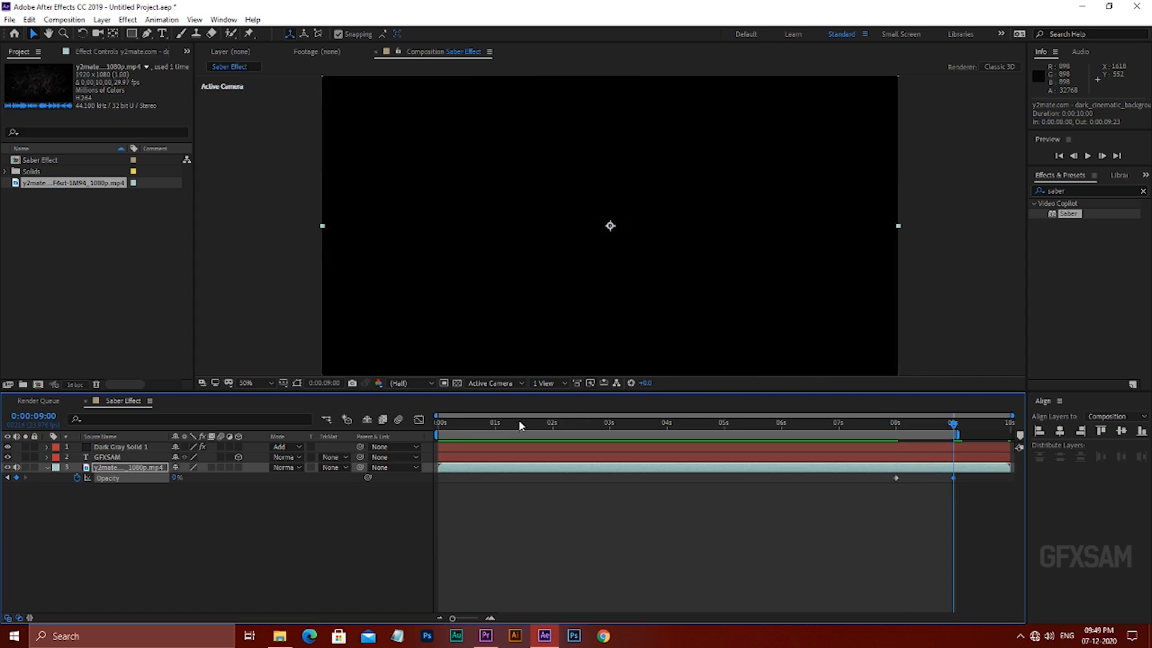
key("space")
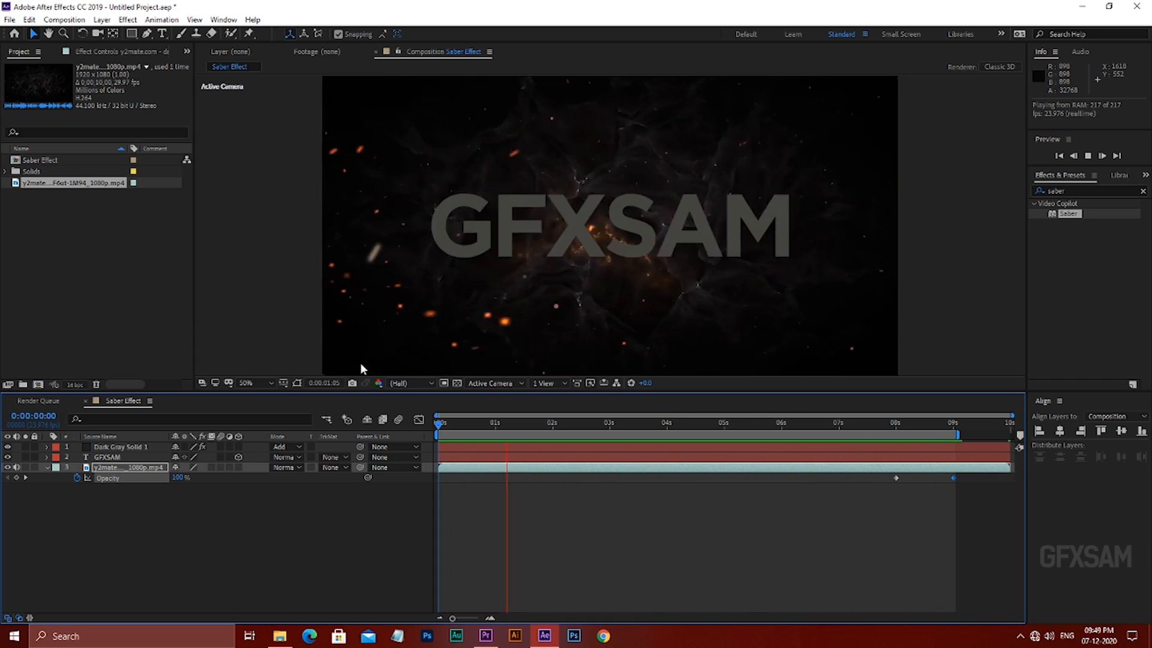
key("space")
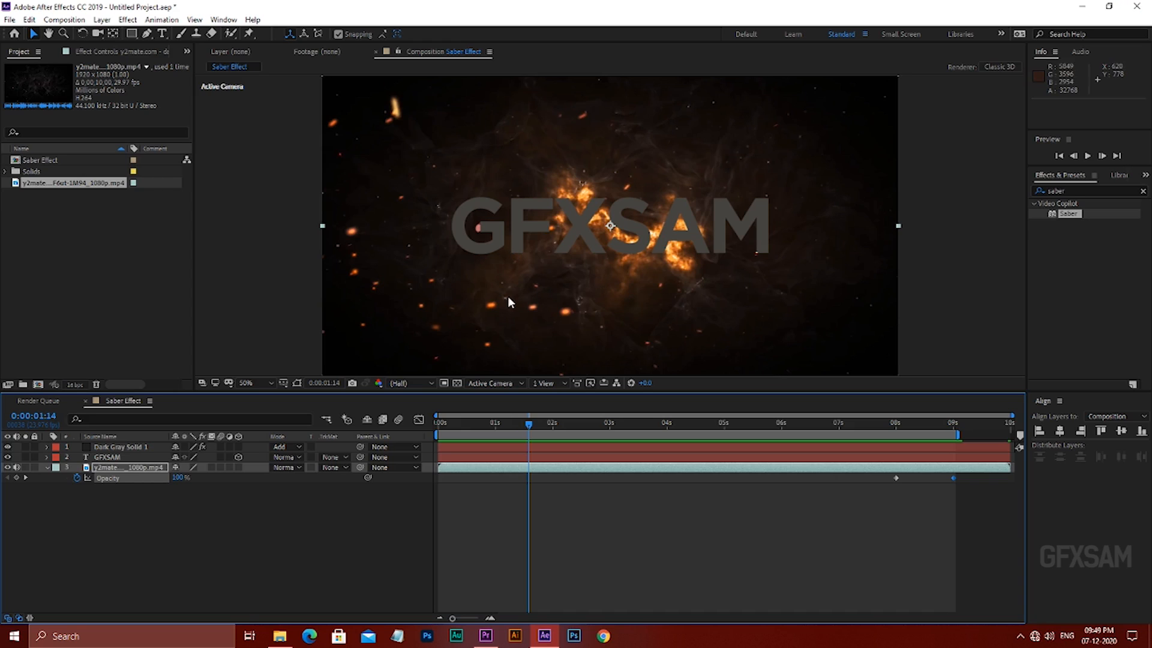
- Export the composition through Media Encoder using the High Quality 1080p HD preset with maximum render quality, and start the encoding
key("ctrl+m")
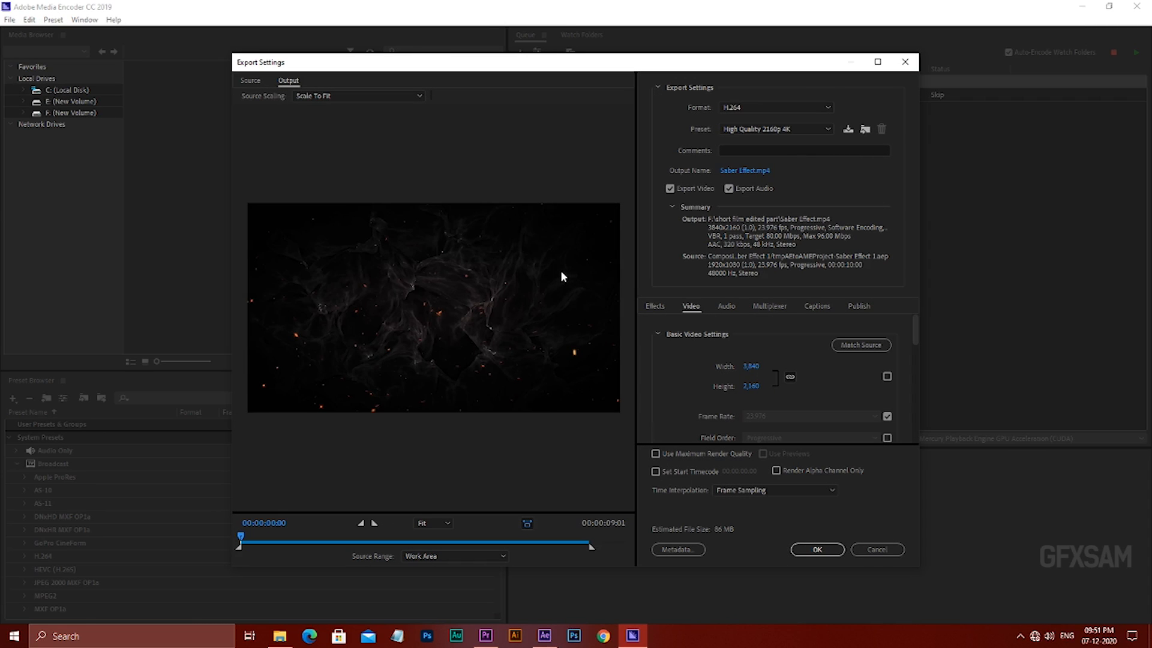
left_click(788, 131)
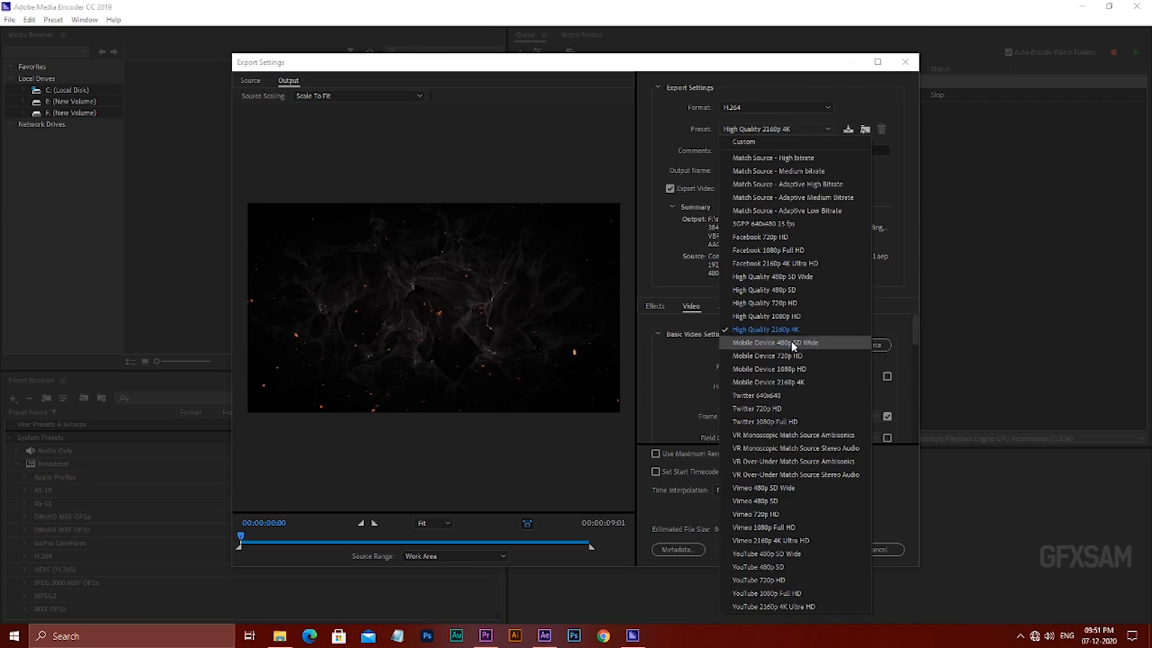
left_click(790, 316)
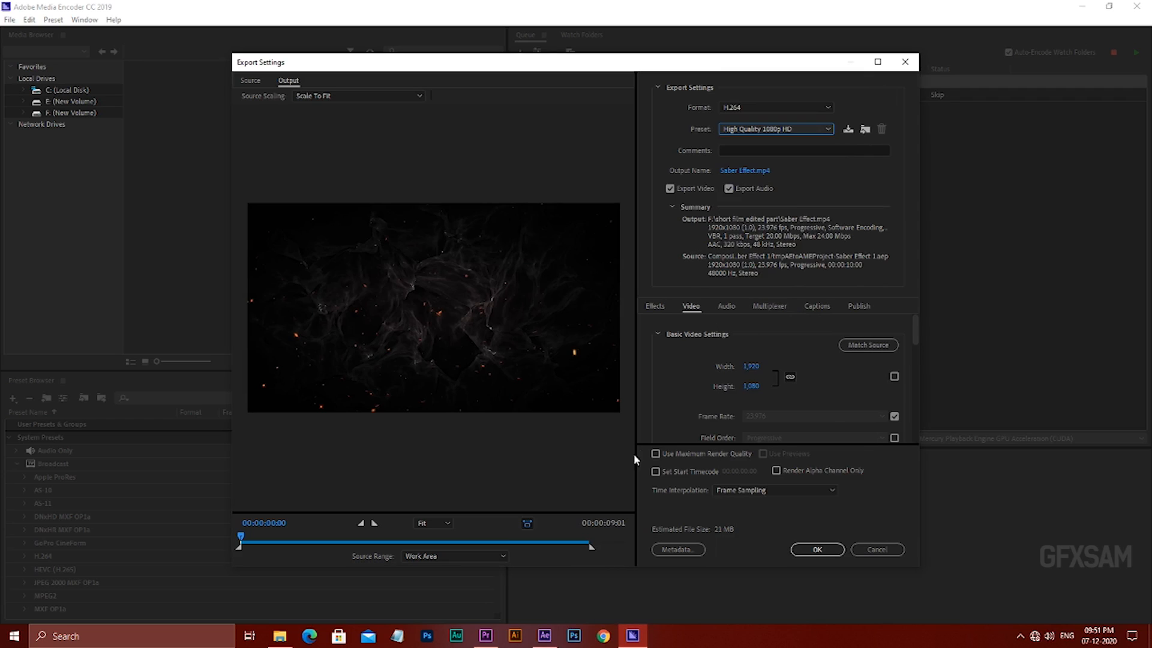
left_click(656, 454)
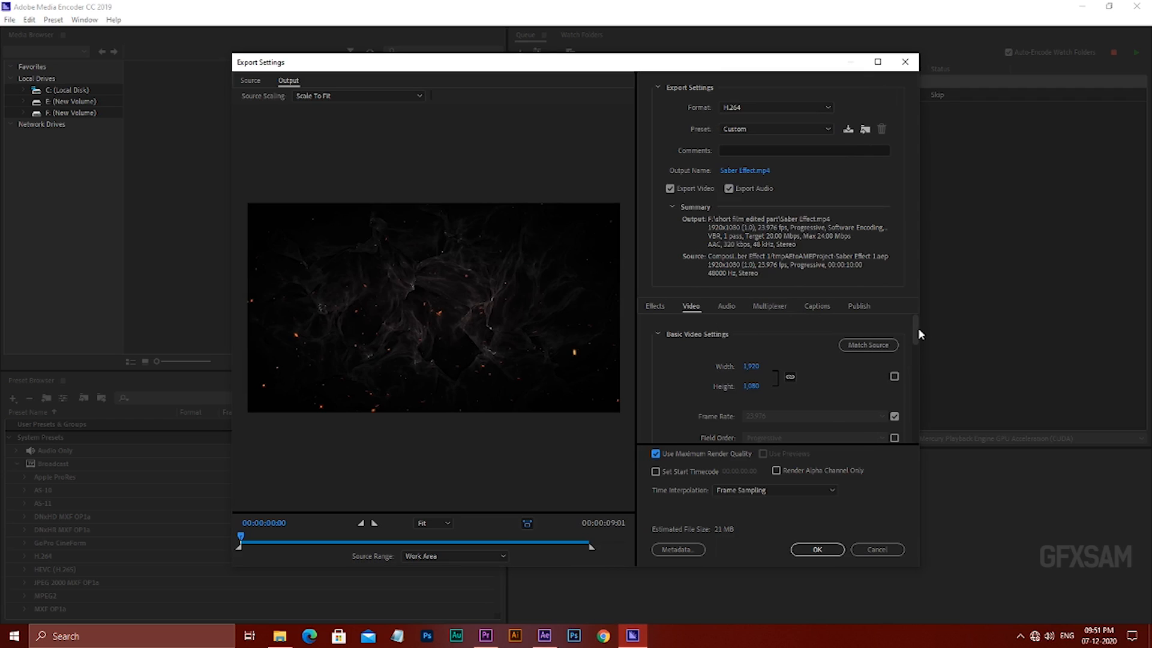
scroll(918, 340, "down", 5)
left_click_drag(921, 377, 930, 443)
left_click(832, 548)
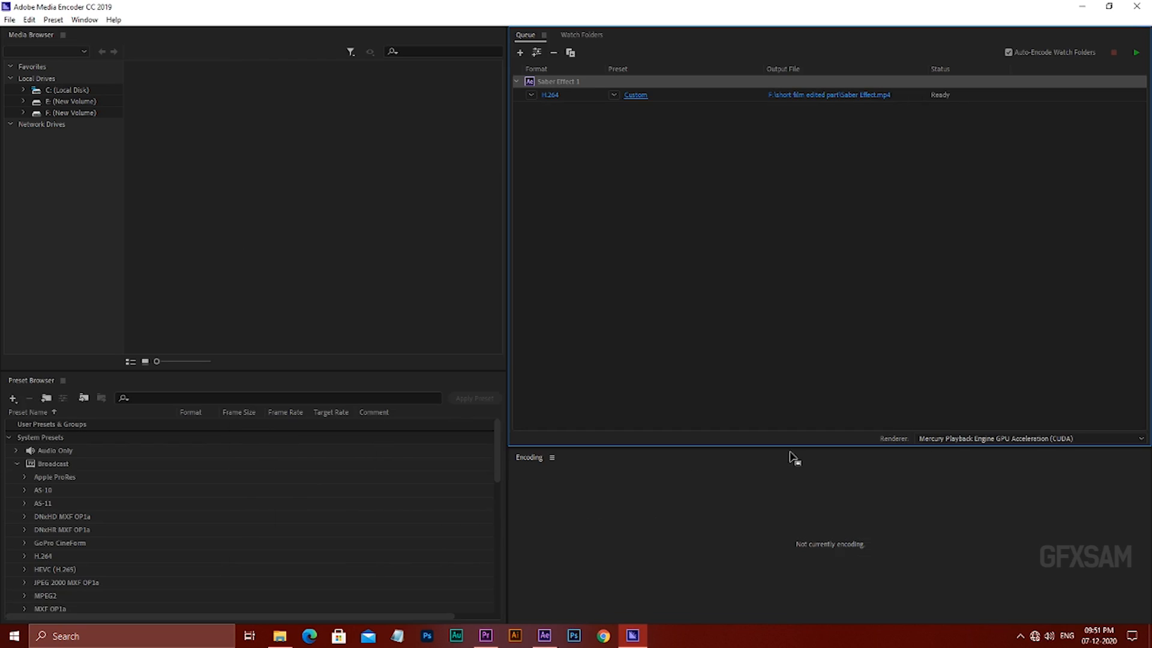
left_click(1135, 53)
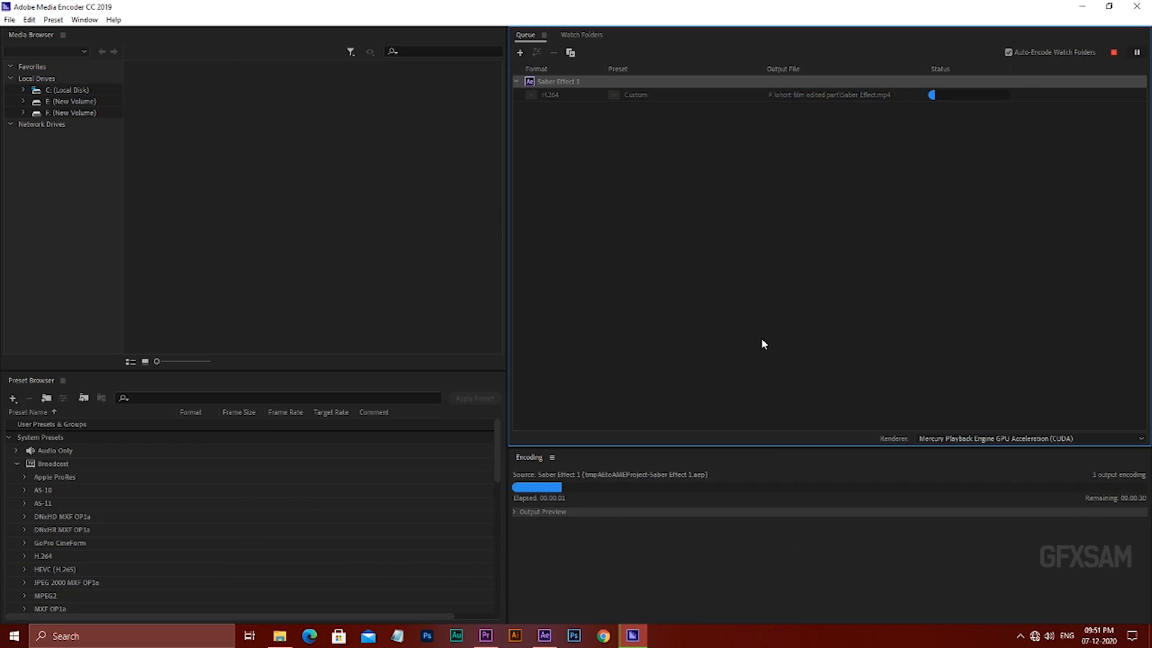